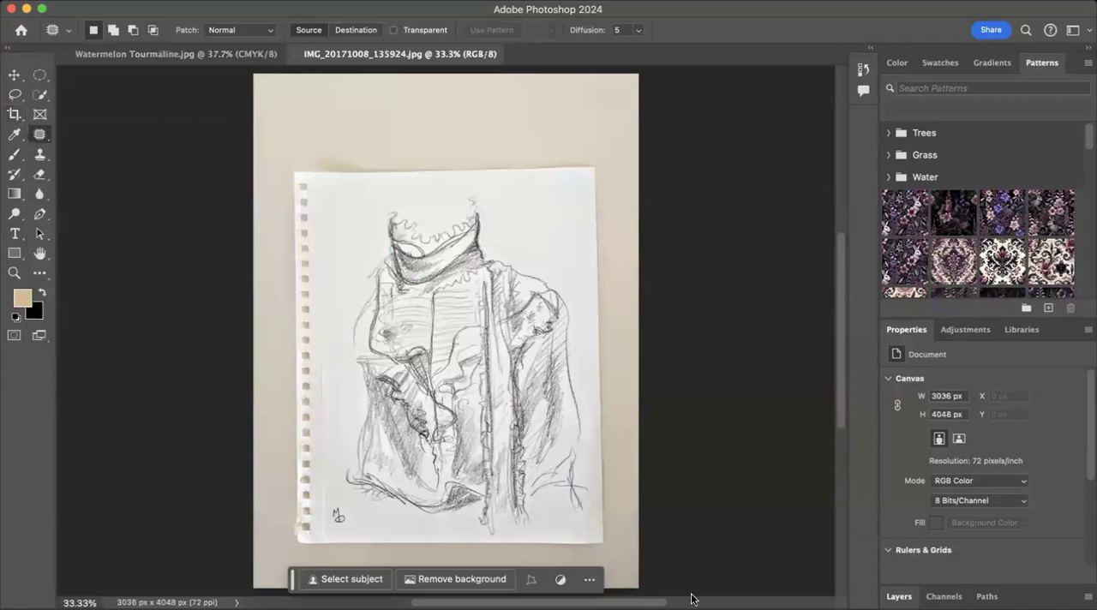
Step: Crop the photo to the sketch, removing the surrounding background and perforated paper edge, at about 2081 x 2771 px
left_click(14, 115)
left_click_drag(254, 322, 290, 337)
left_click_drag(444, 78, 444, 131)
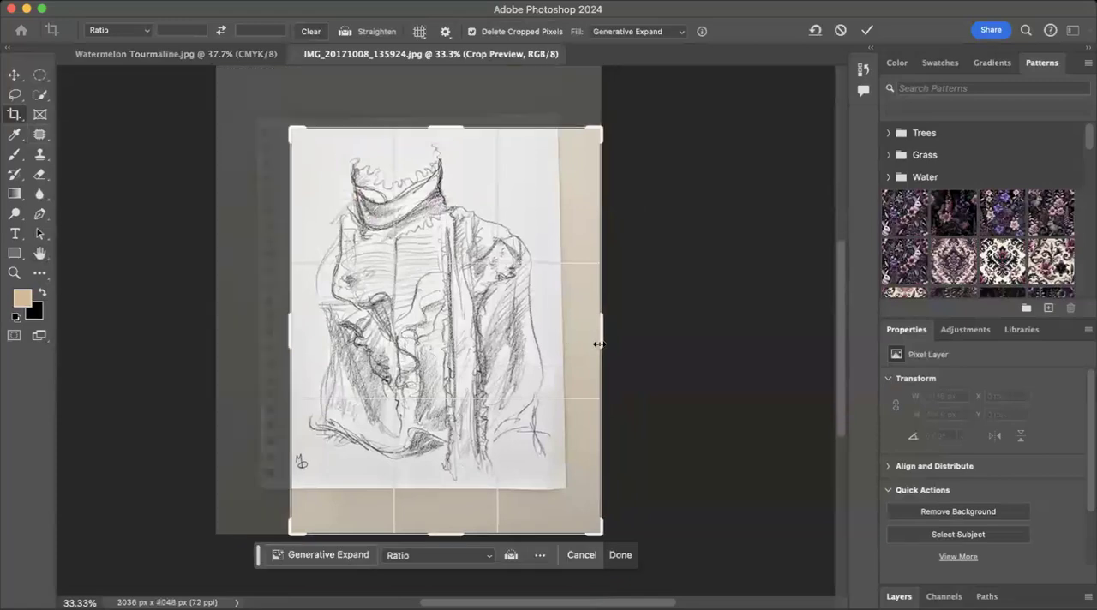
left_click_drag(603, 336, 578, 340)
left_click_drag(443, 533, 441, 506)
left_click(620, 529)
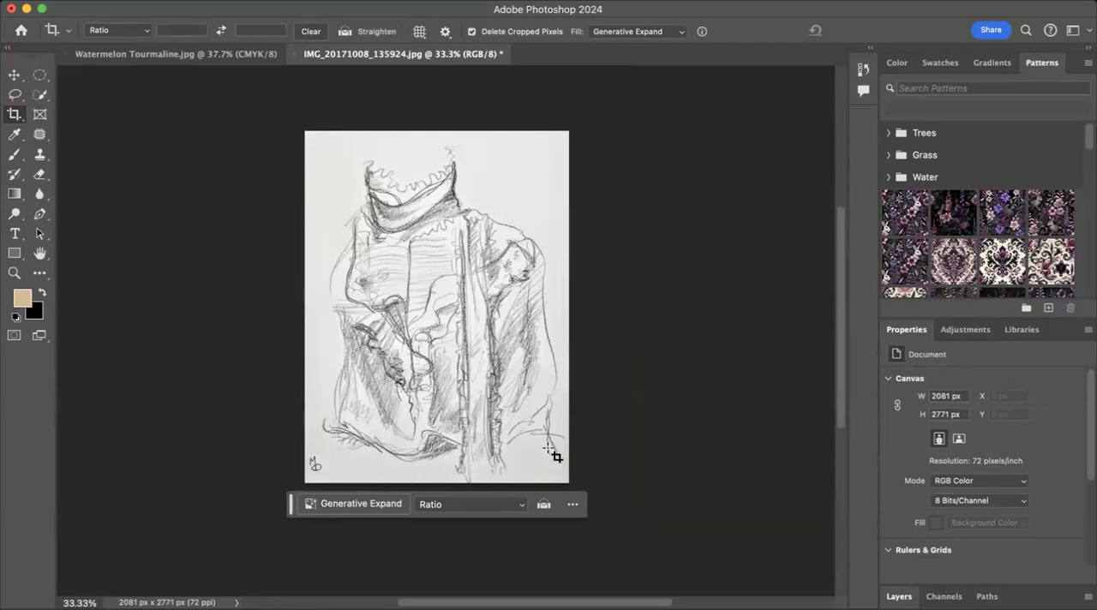
Step: Expand the canvas on all four sides to about 3254 x 3940 px with Generative Expand, leaving the prompt empty
left_click(16, 116)
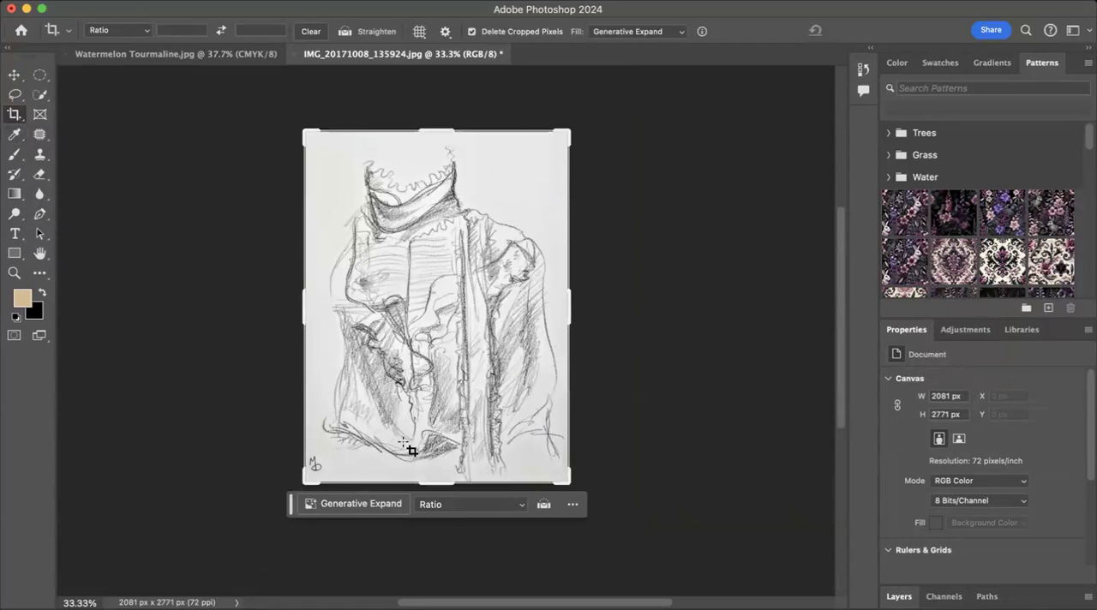
left_click_drag(569, 316, 607, 310)
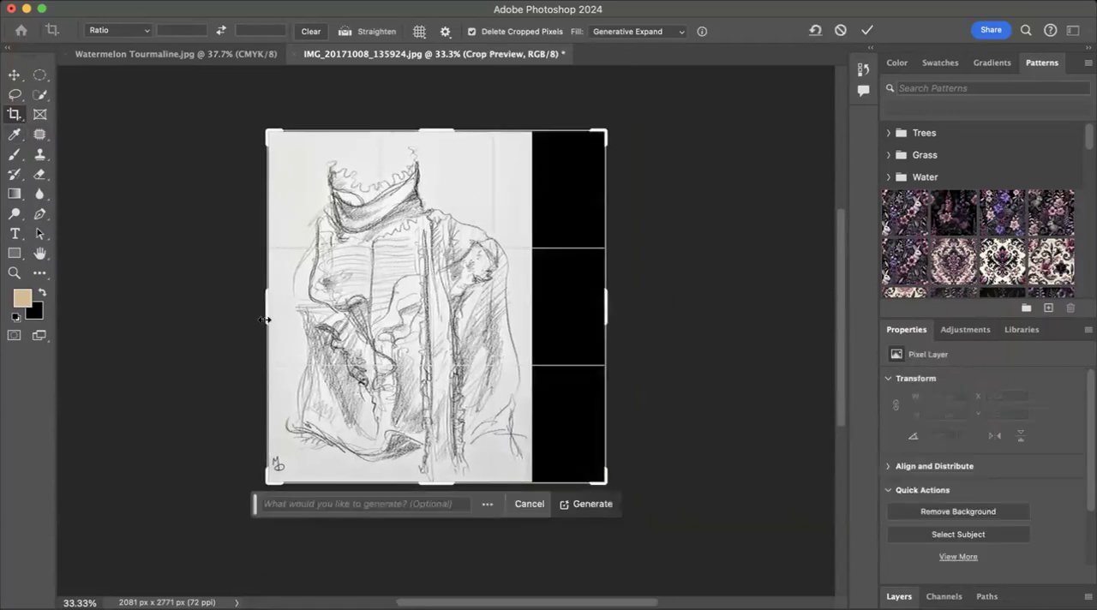
left_click_drag(264, 322, 230, 317)
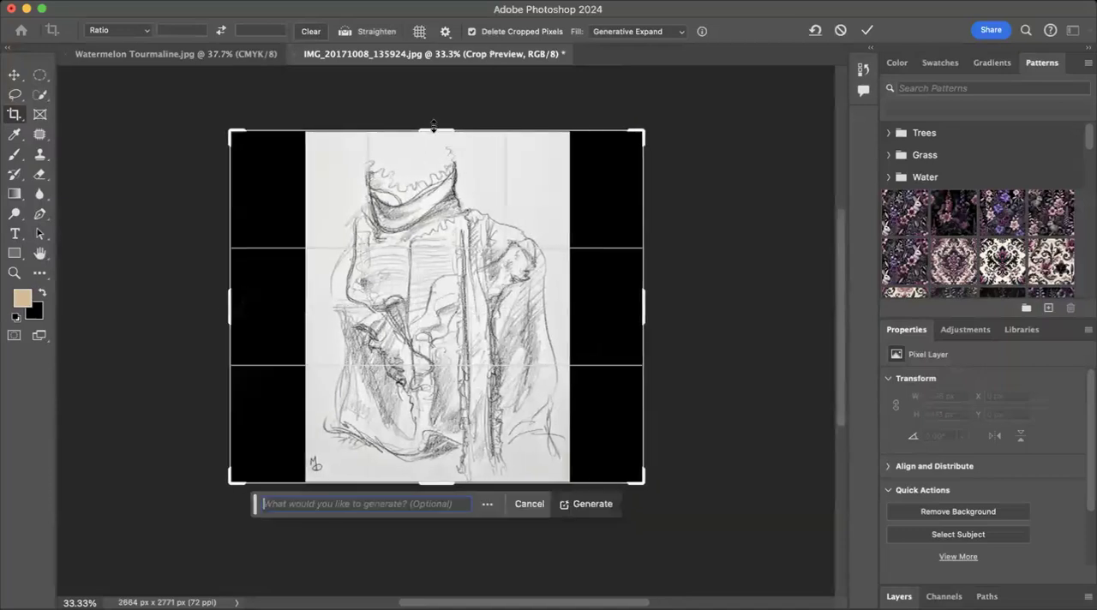
left_click_drag(437, 120, 434, 144)
scroll(434, 223, "down", 5)
left_click_drag(434, 297, 436, 341)
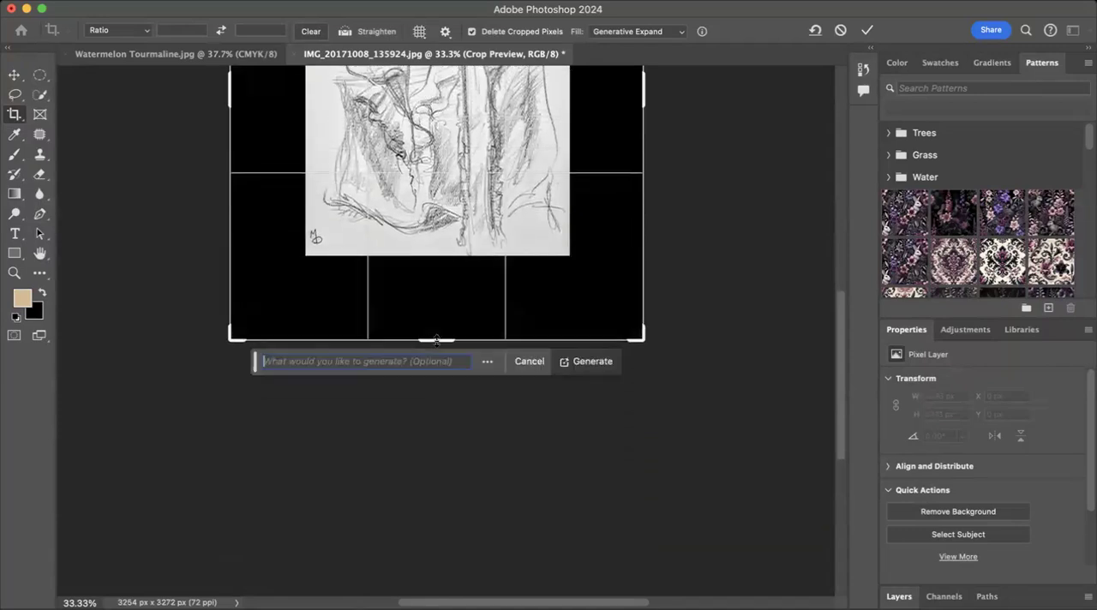
left_click(595, 362)
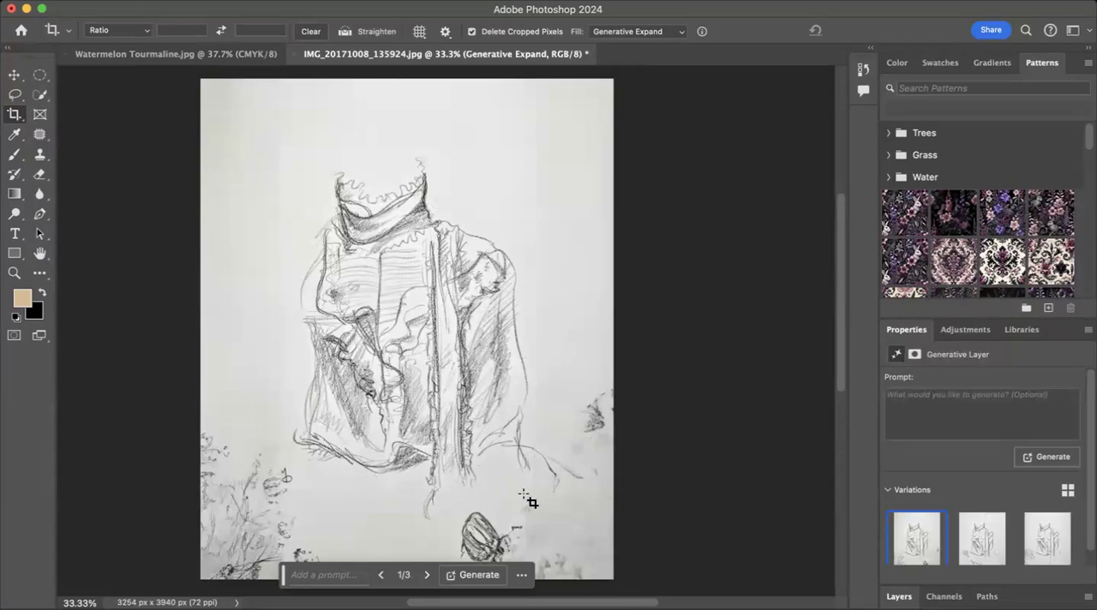
Step: Compare the three generated background variations and keep the first one
left_click(426, 576)
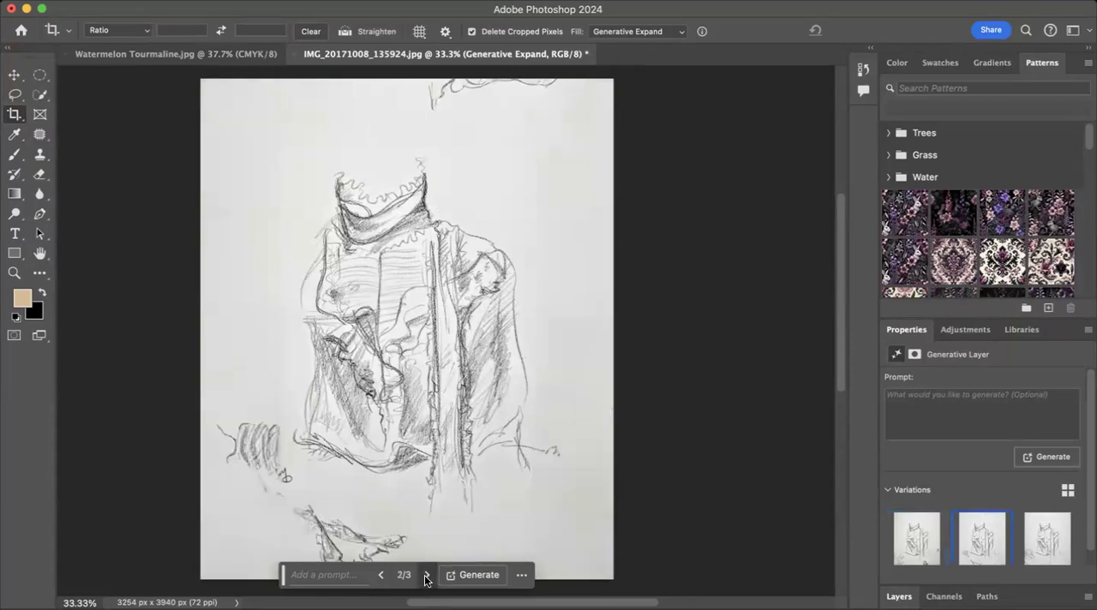
left_click(380, 576)
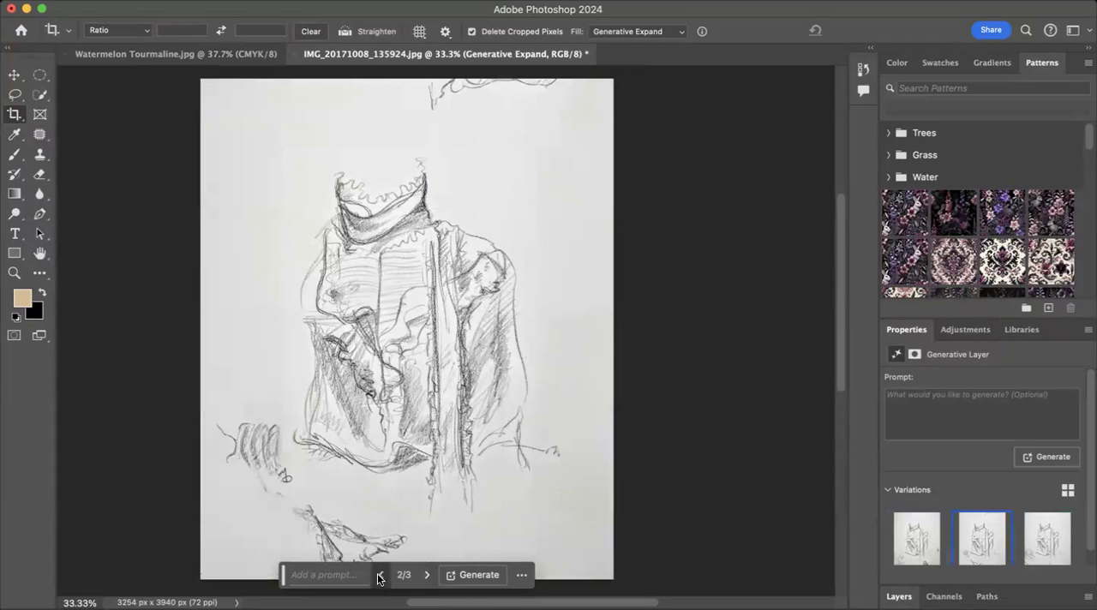
left_click(380, 576)
scroll(446, 504, "down", 3)
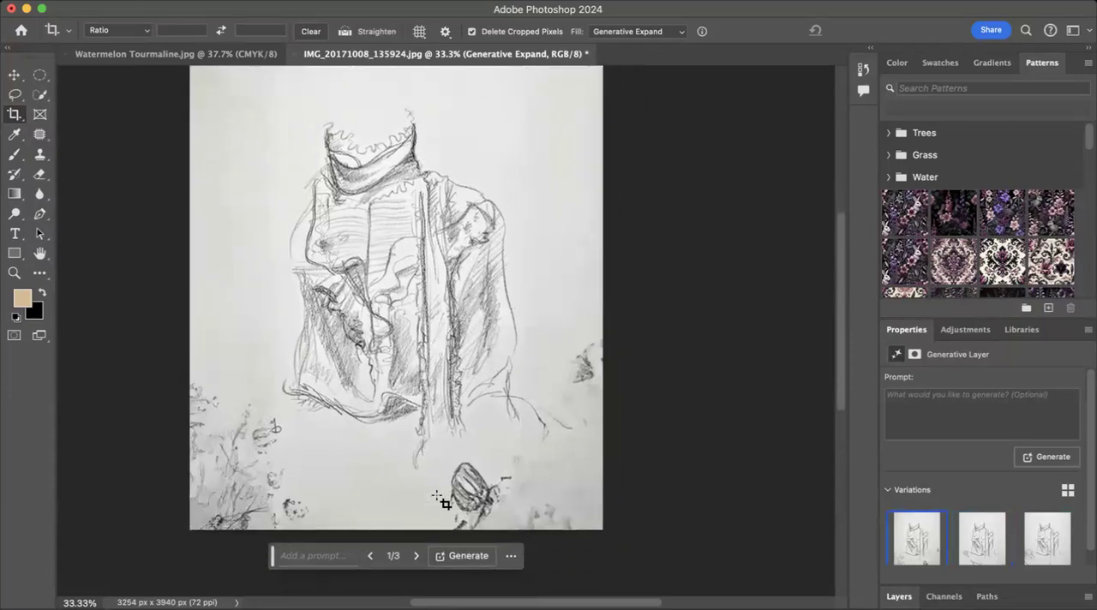
scroll(437, 497, "up", 2)
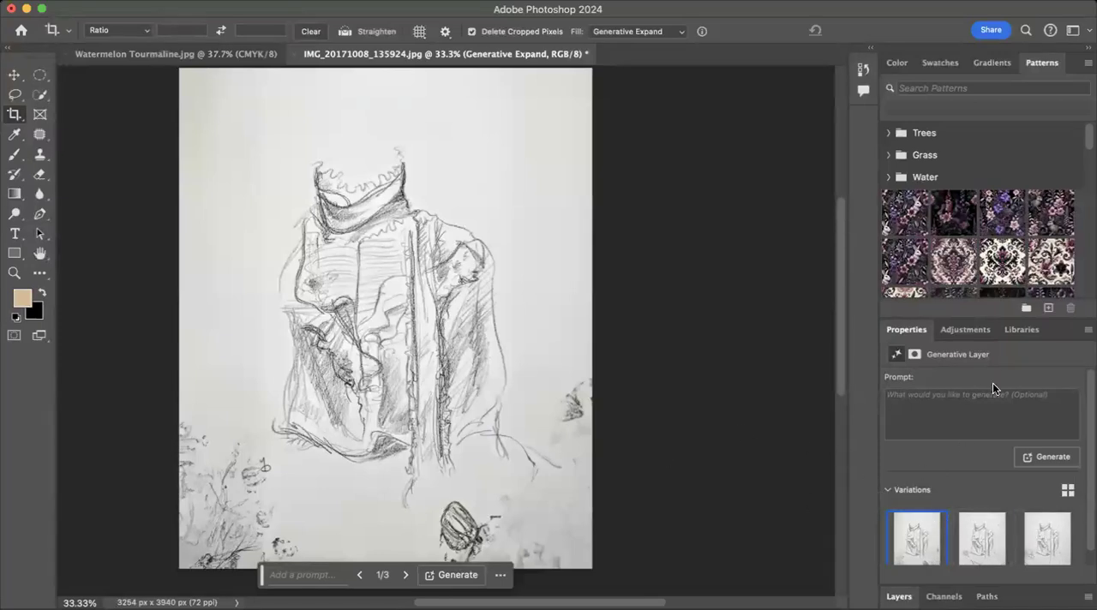
scroll(949, 407, "down", 1)
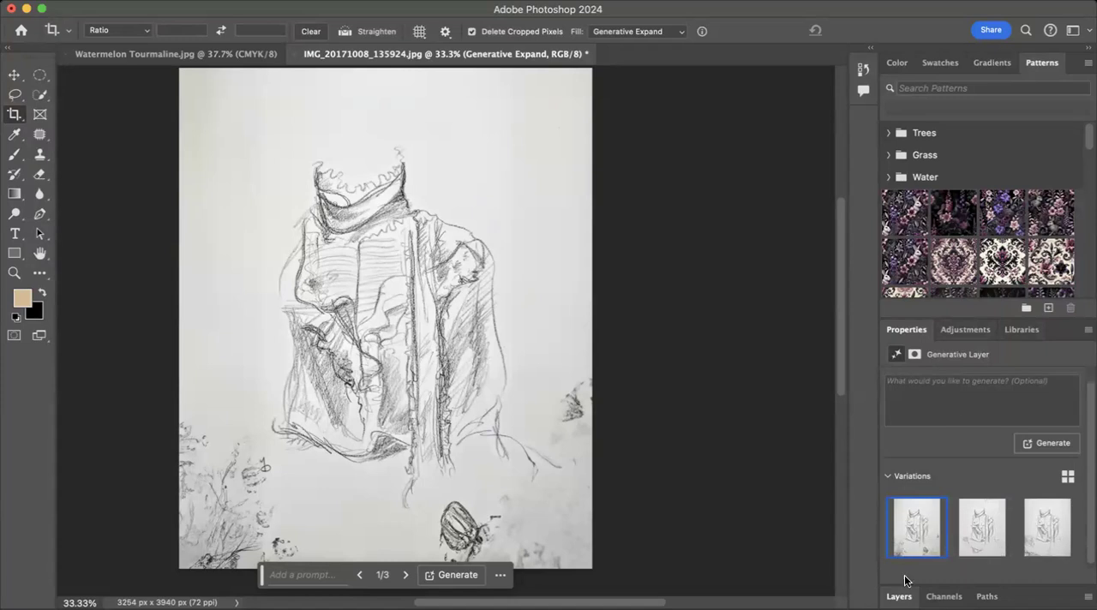
Step: Merge the Generative Expand layer with the Background into a single layer
left_click(898, 596)
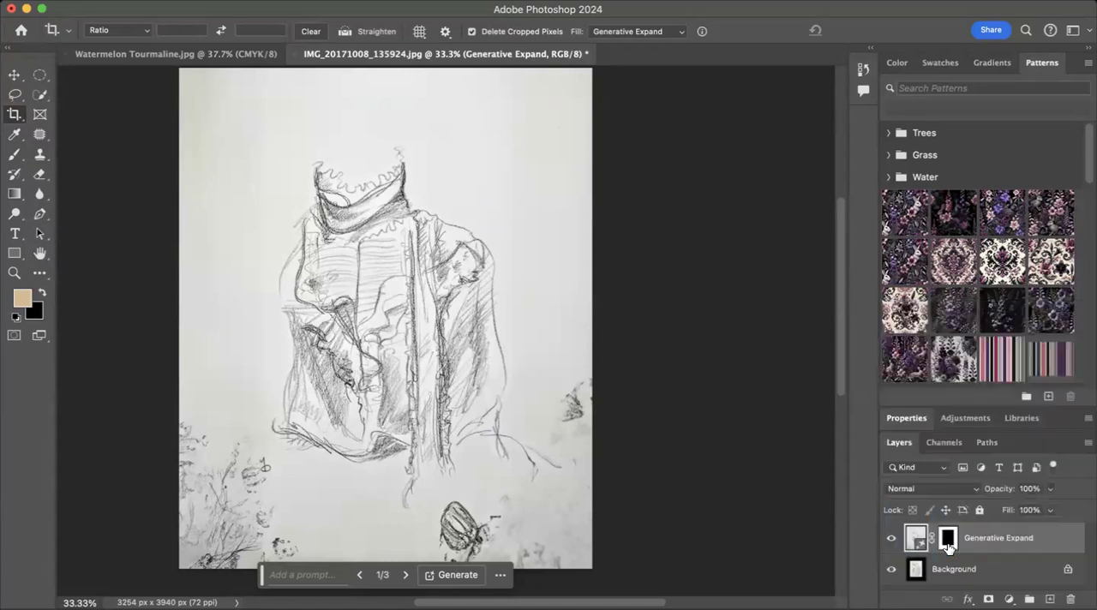
right_click(993, 529)
scroll(948, 540, "down", 10)
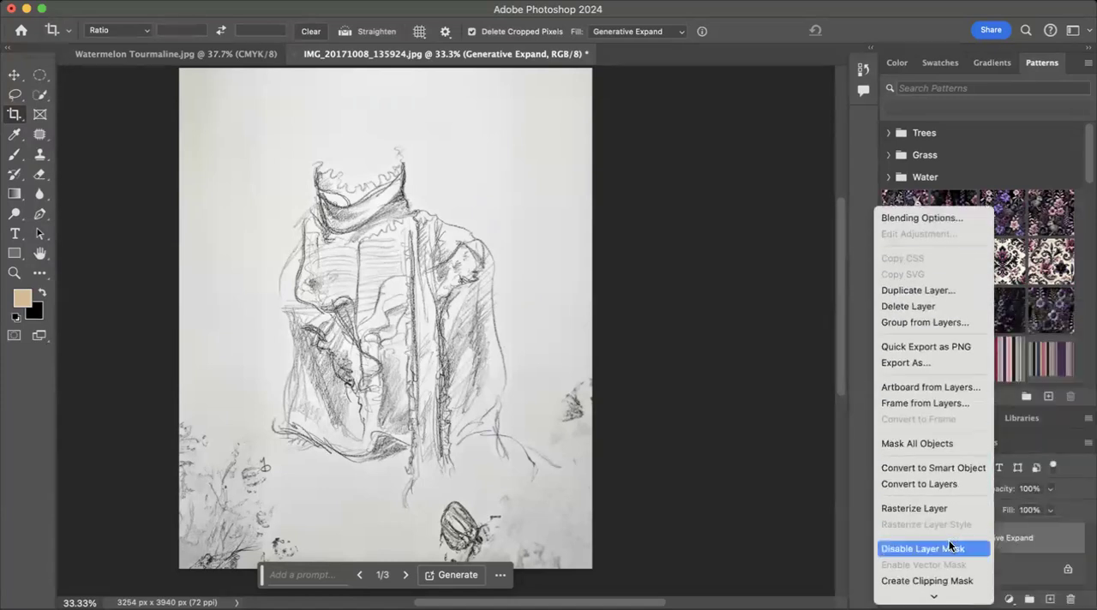
scroll(949, 541, "down", 2)
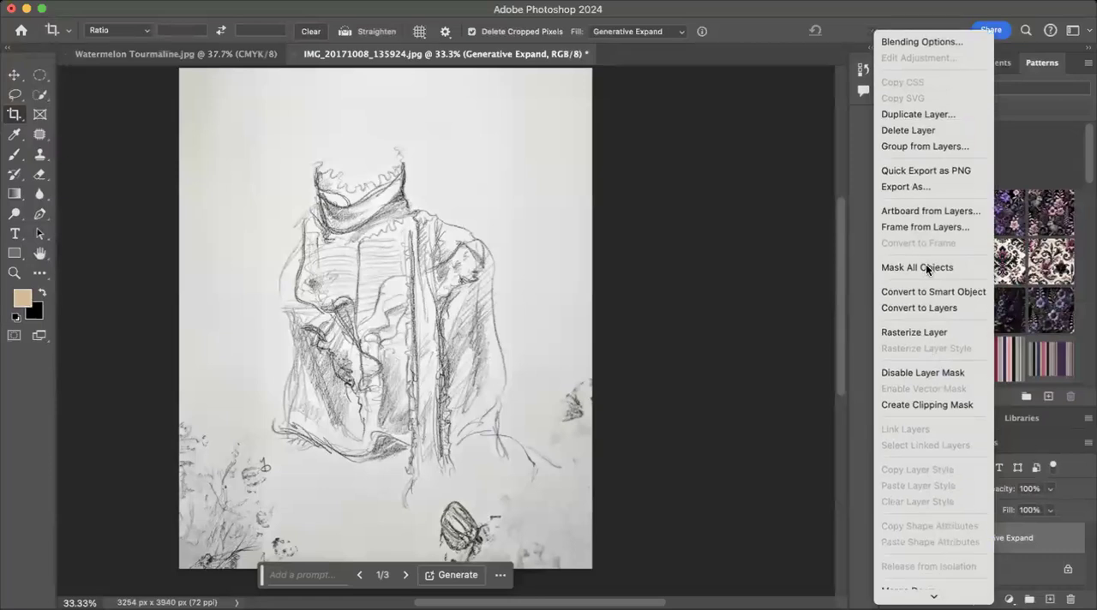
scroll(926, 265, "down", 12)
left_click(912, 416)
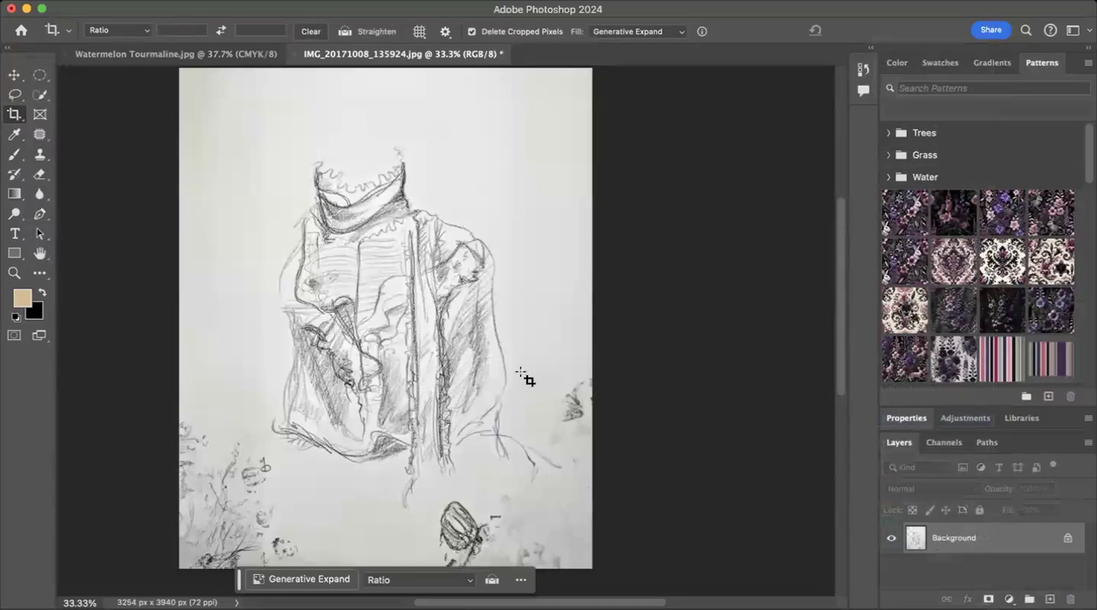
Step: With the Patch Tool, replace the generated dark marks at the paper's right edge with clean paper from above
left_click(39, 137)
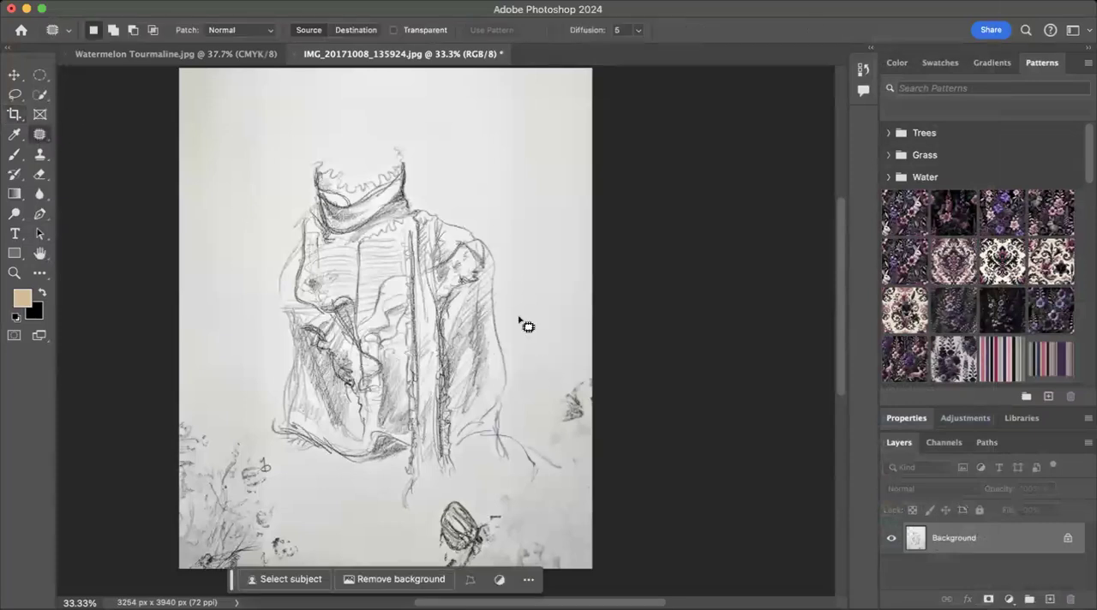
right_click(39, 137)
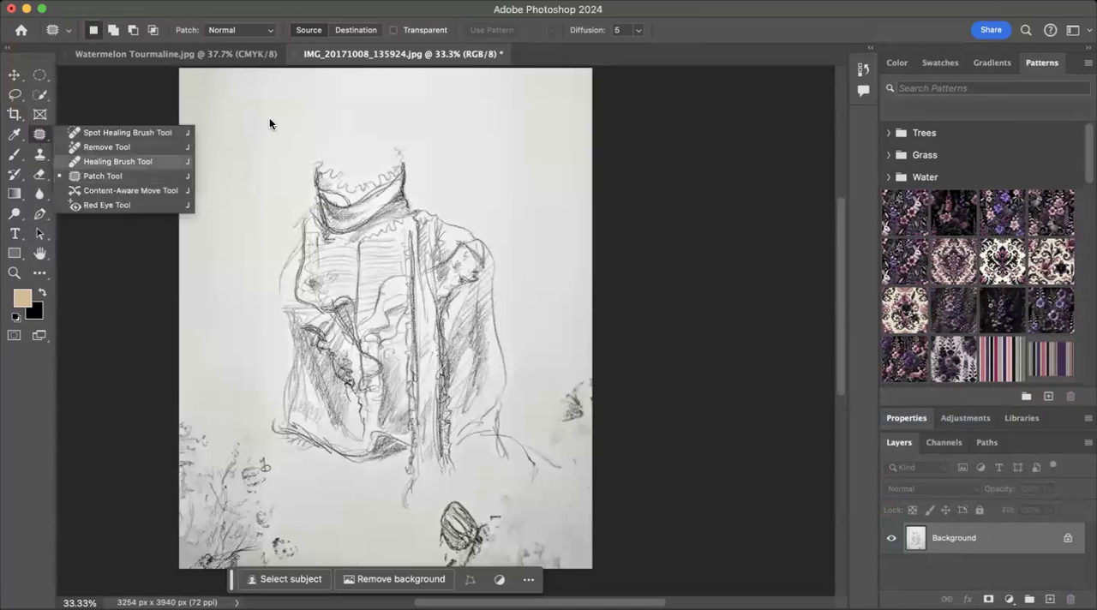
left_click(86, 176)
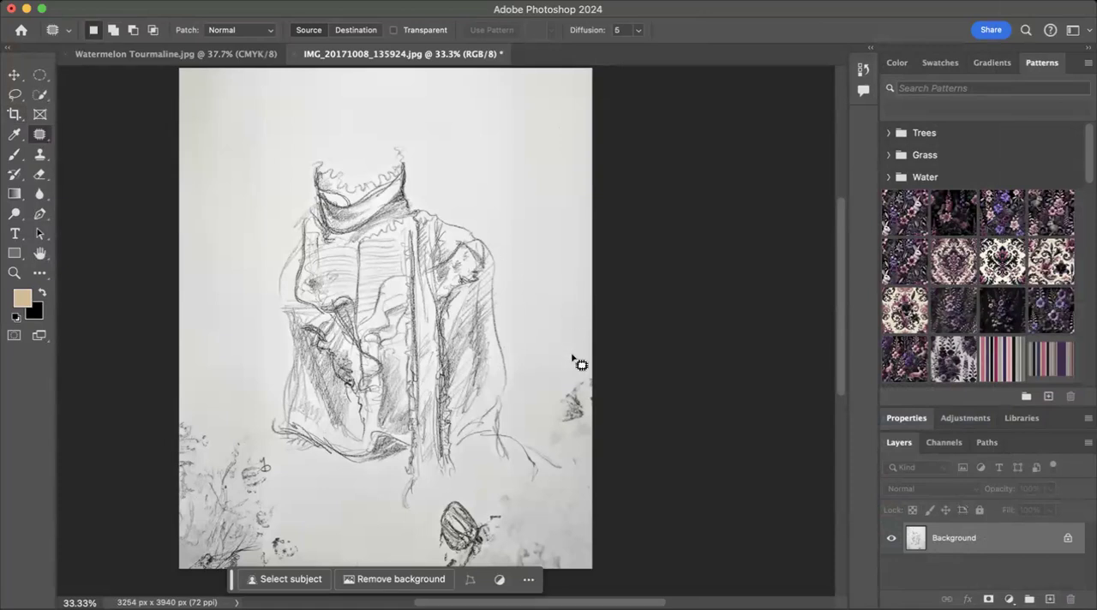
mouse_move(591, 366)
left_mouse_down()
mouse_move(538, 400)
mouse_move(540, 426)
left_mouse_up()
mouse_move(565, 478)
left_mouse_down()
mouse_move(605, 432)
mouse_move(590, 371)
left_mouse_up()
left_click_drag(568, 407, 532, 246)
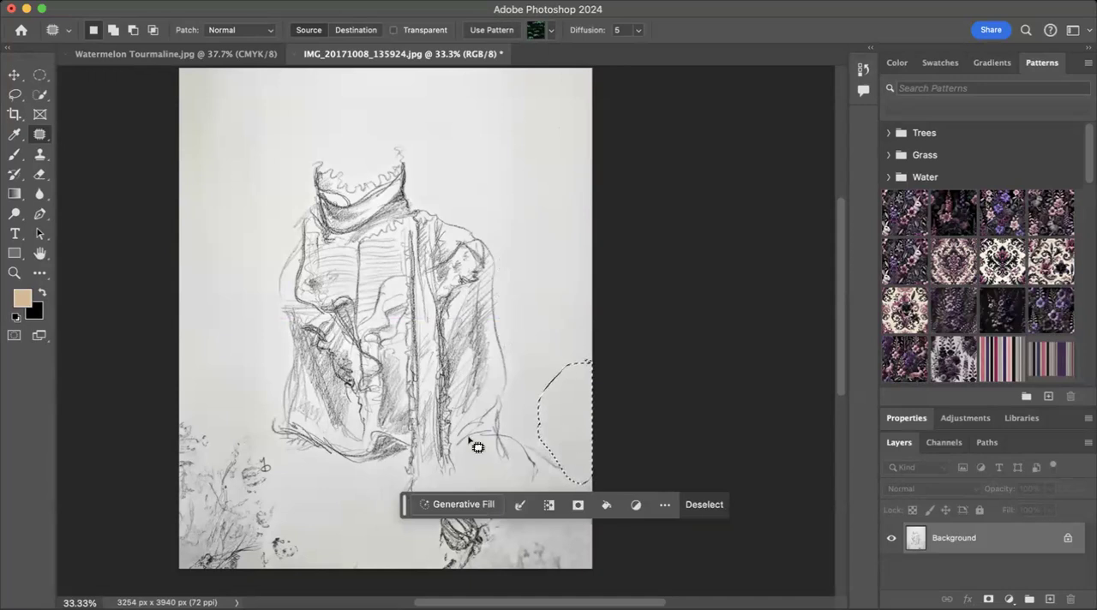
Step: Patch the generated plant marks and their remnants in the paper's lower-left corner with clean paper texture
left_click(287, 500)
mouse_move(247, 431)
left_mouse_down()
mouse_move(205, 409)
mouse_move(183, 415)
mouse_move(162, 452)
mouse_move(154, 542)
mouse_move(177, 567)
mouse_move(285, 582)
mouse_move(316, 563)
mouse_move(320, 528)
mouse_move(279, 484)
mouse_move(209, 216)
mouse_move(210, 133)
mouse_move(226, 100)
mouse_move(190, 110)
mouse_move(241, 104)
mouse_move(188, 137)
mouse_move(208, 132)
mouse_move(241, 111)
left_mouse_up()
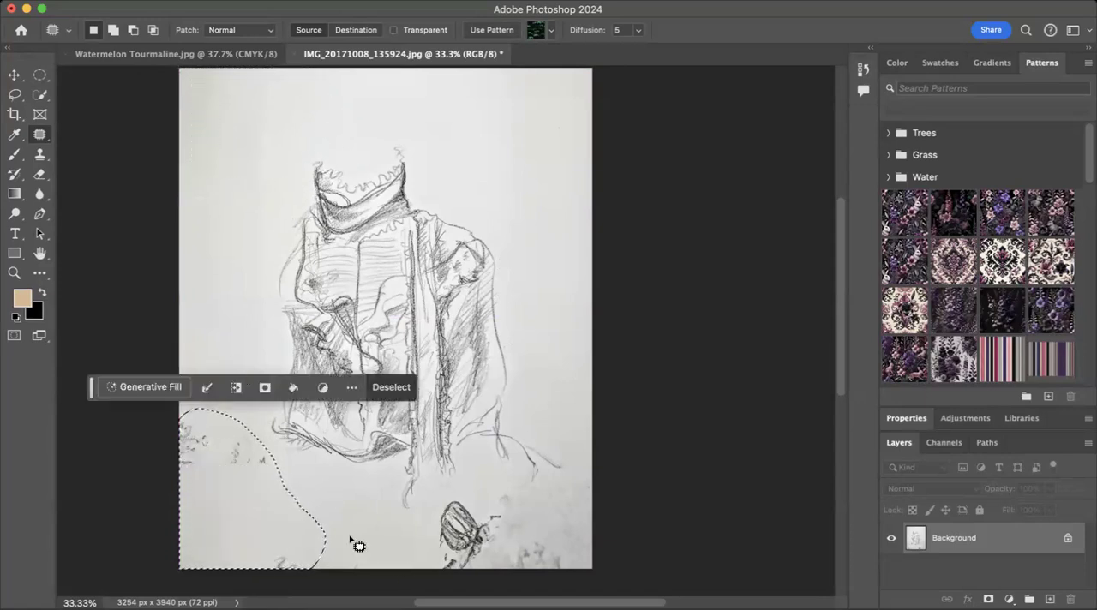
left_click(390, 386)
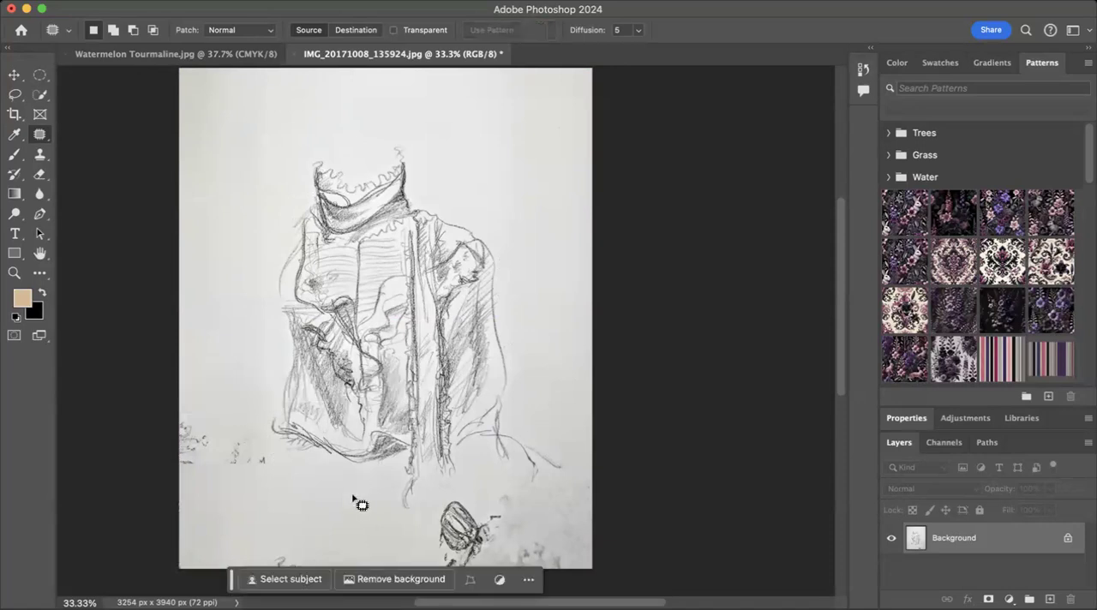
mouse_move(316, 540)
left_mouse_down()
mouse_move(222, 558)
mouse_move(255, 571)
mouse_move(336, 562)
mouse_move(275, 511)
left_mouse_up()
left_click(417, 517)
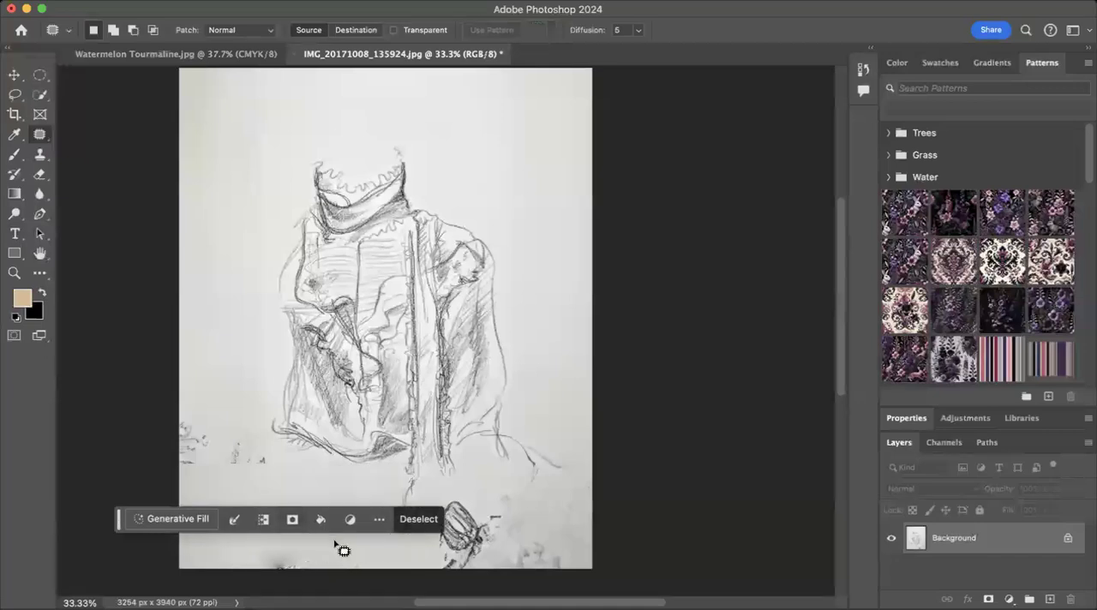
mouse_move(340, 563)
left_mouse_down()
mouse_move(269, 528)
mouse_move(240, 545)
mouse_move(253, 578)
mouse_move(320, 587)
mouse_move(371, 574)
mouse_move(329, 554)
mouse_move(326, 506)
left_mouse_up()
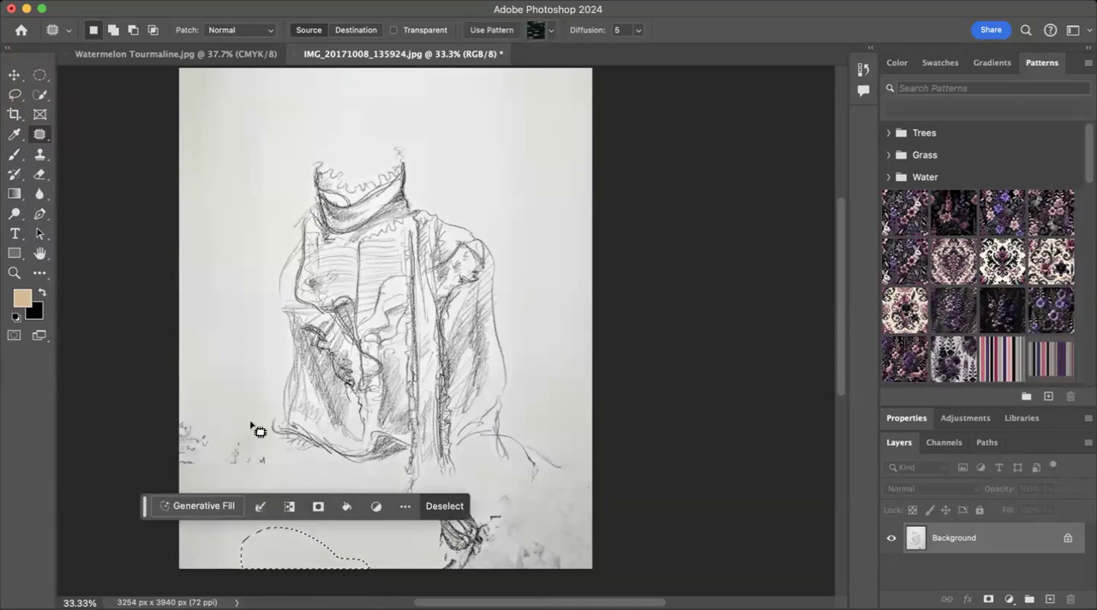
mouse_move(274, 460)
left_mouse_down()
mouse_move(247, 419)
mouse_move(217, 414)
mouse_move(153, 434)
mouse_move(150, 457)
mouse_move(185, 490)
mouse_move(242, 485)
mouse_move(279, 463)
mouse_move(225, 449)
mouse_move(214, 309)
left_mouse_up()
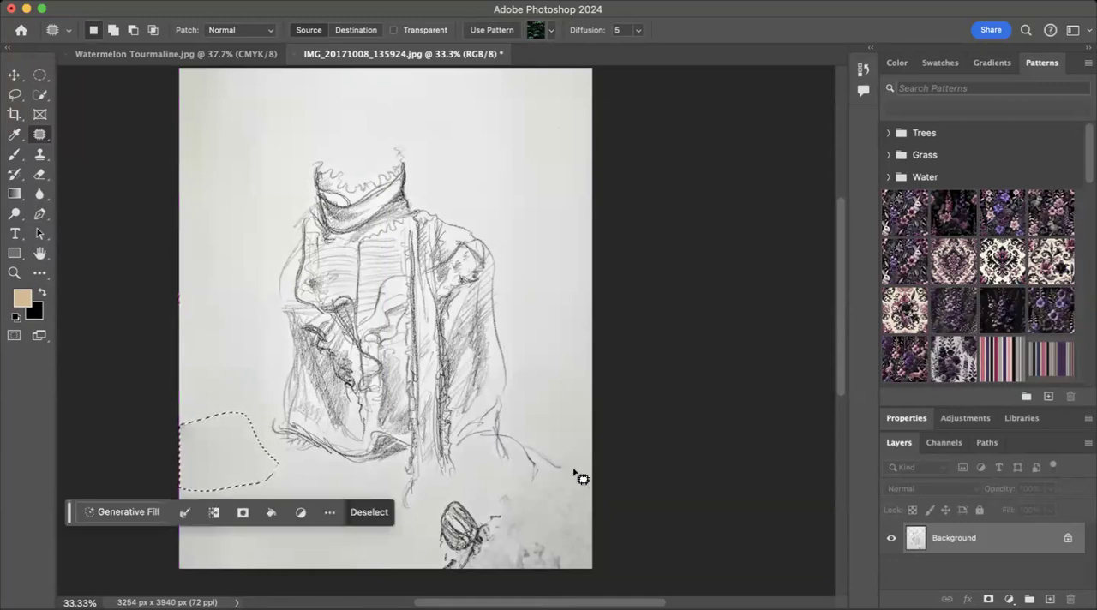
Step: Patch the flower drawing and grey smudges in the paper's lower-right area with clean paper, then deselect
left_click(522, 447)
mouse_move(573, 445)
left_mouse_down()
mouse_move(460, 488)
mouse_move(425, 526)
mouse_move(450, 562)
mouse_move(565, 491)
mouse_move(580, 454)
mouse_move(572, 444)
left_mouse_up()
left_click_drag(514, 497, 517, 151)
scroll(519, 455, "down", 3)
mouse_move(590, 348)
left_mouse_down()
mouse_move(553, 427)
mouse_move(551, 465)
mouse_move(589, 482)
mouse_move(608, 413)
mouse_move(593, 351)
left_mouse_up()
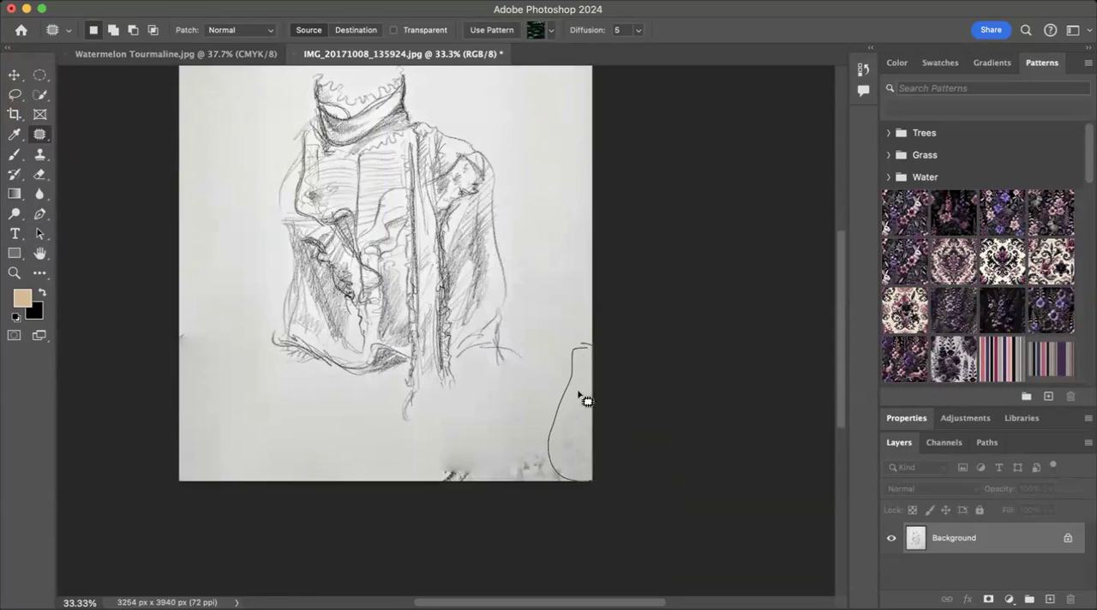
mouse_move(581, 438)
left_mouse_down()
mouse_move(565, 223)
mouse_move(538, 215)
left_mouse_up()
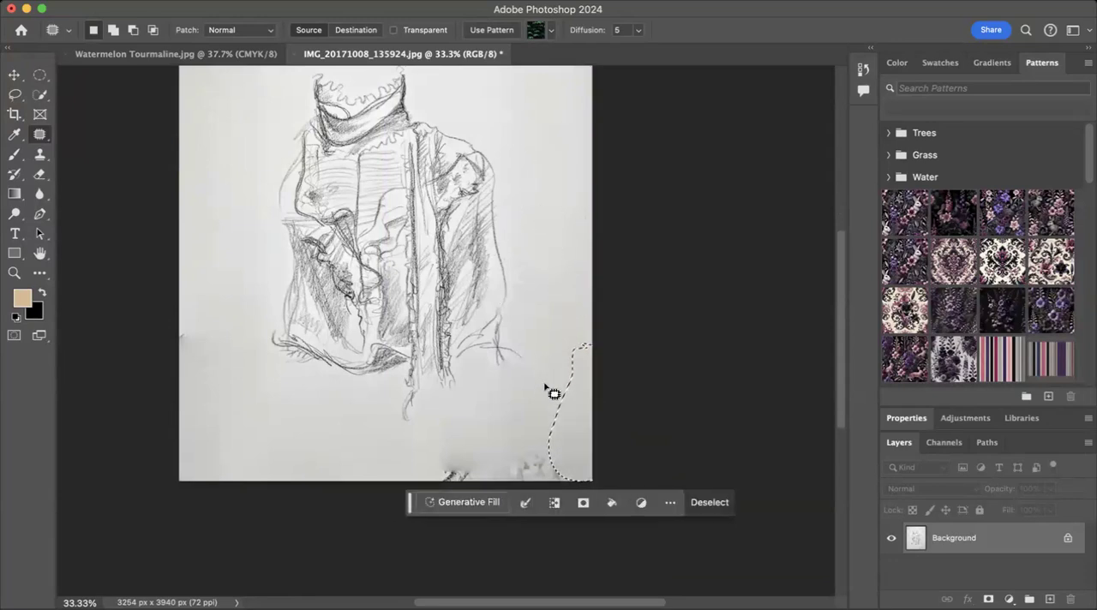
left_click_drag(523, 454, 534, 214)
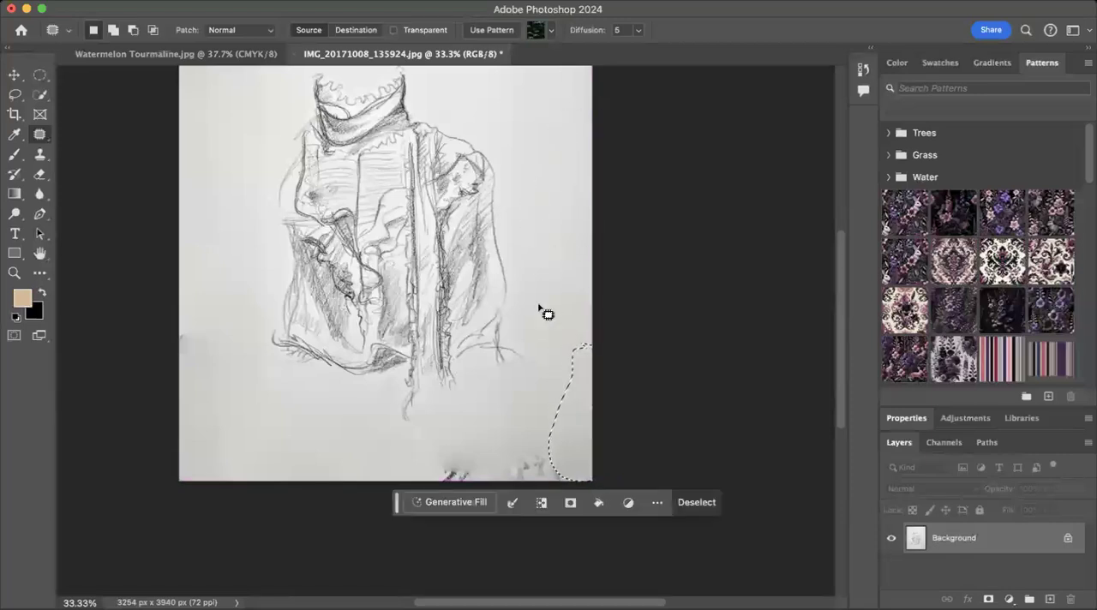
left_click(704, 507)
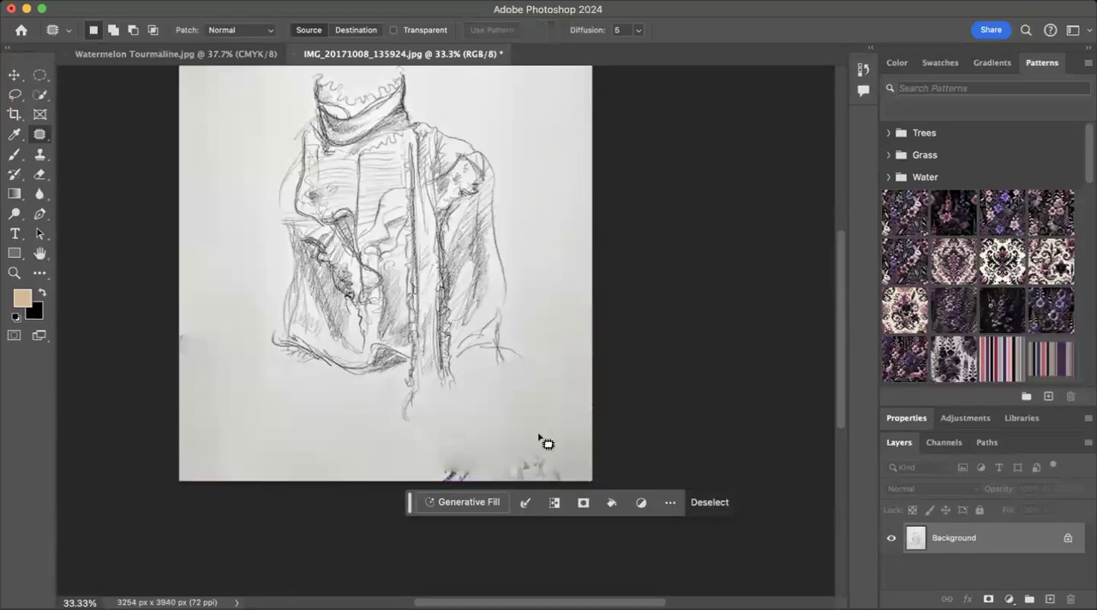
Step: Patch the remaining dark remnants along the paper's bottom edge with clean paper beside them and clear the selection
mouse_move(558, 442)
left_mouse_down()
mouse_move(492, 448)
mouse_move(417, 487)
mouse_move(573, 497)
left_mouse_up()
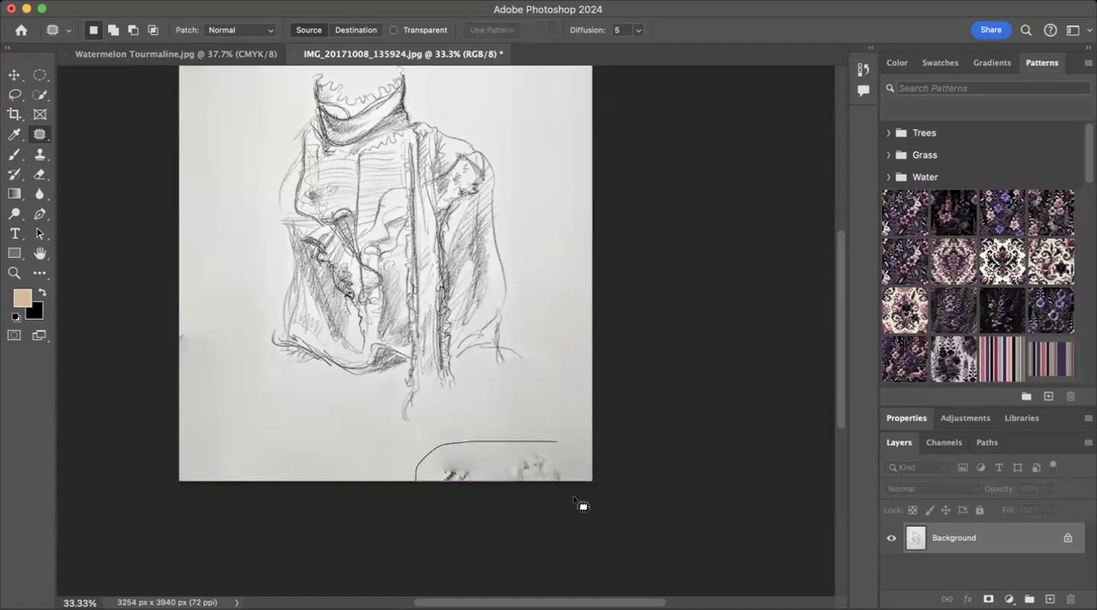
mouse_move(549, 447)
left_mouse_down()
mouse_move(258, 454)
mouse_move(284, 440)
left_mouse_up()
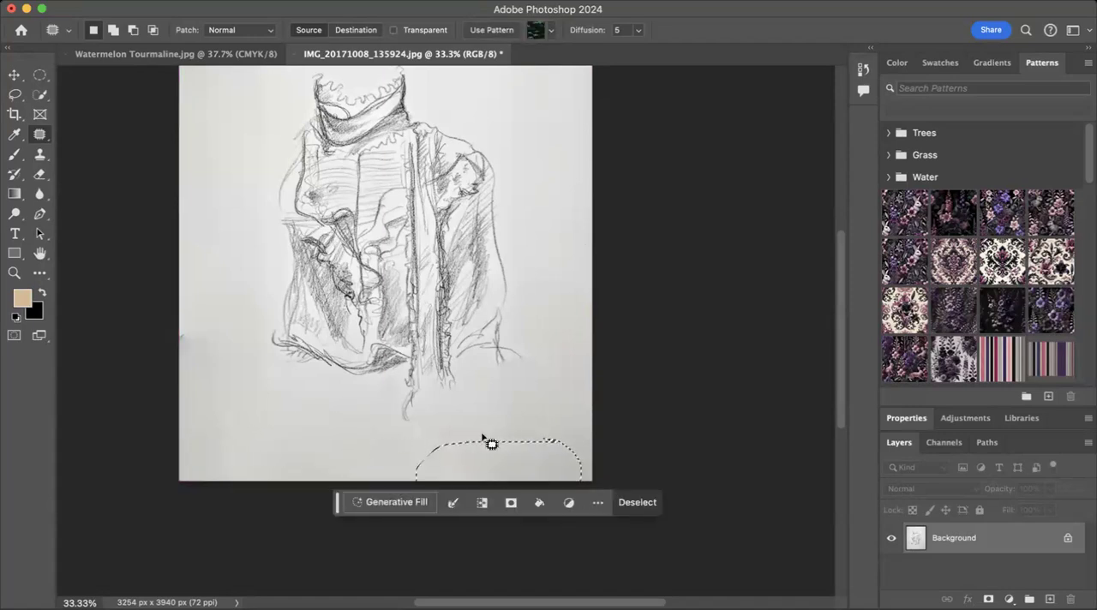
left_click(634, 509)
scroll(475, 381, "up", 5)
scroll(475, 381, "down", 3)
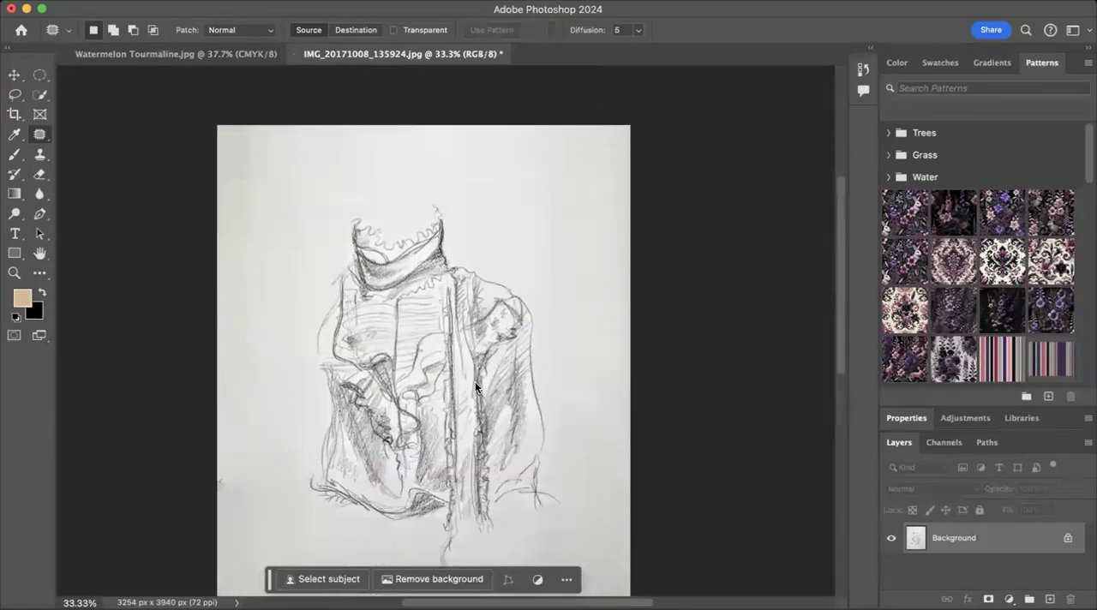
scroll(474, 383, "down", 5)
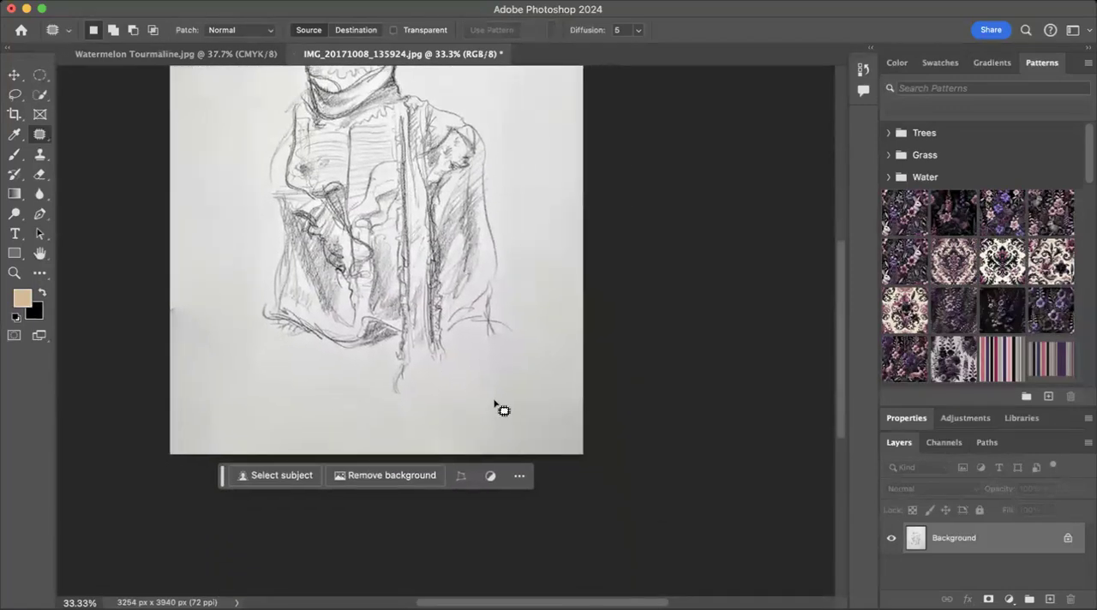
scroll(503, 413, "up", 5)
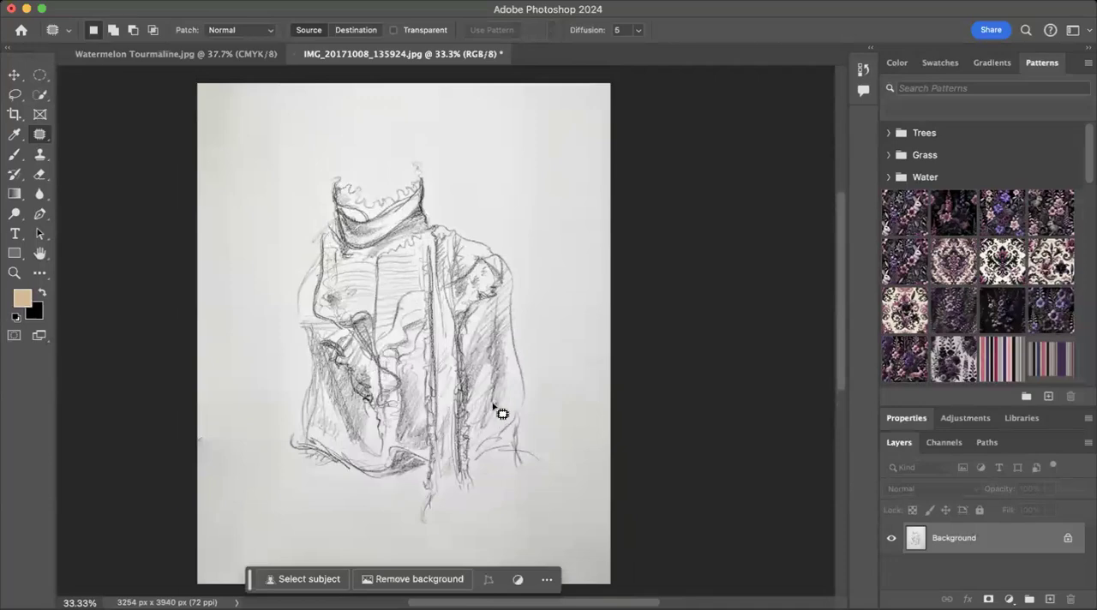
scroll(503, 414, "up", 2)
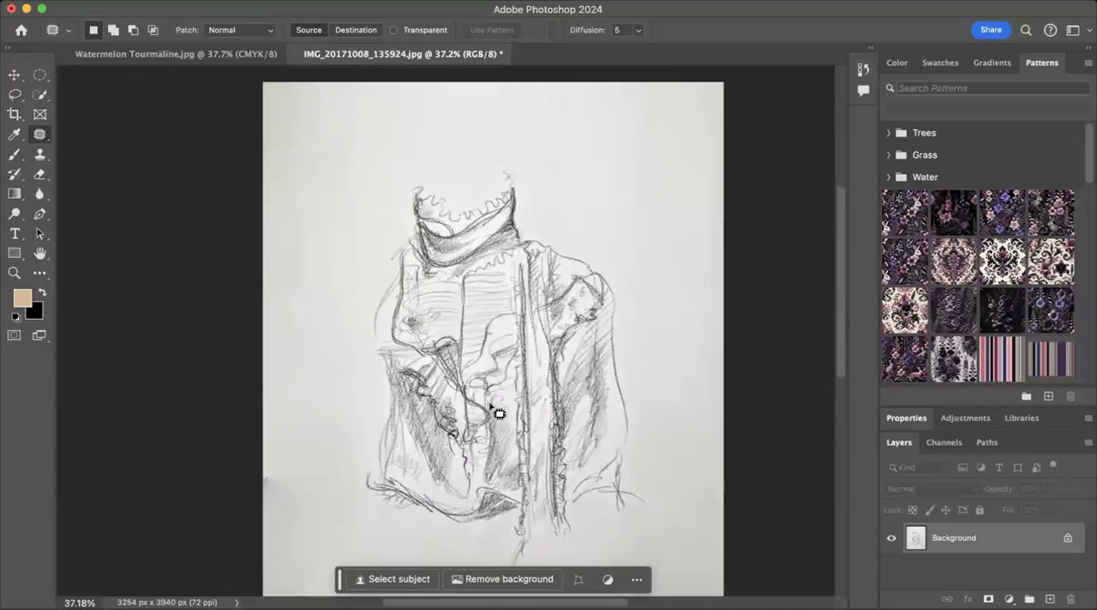
Step: Patch the uneven paper area beside the garment sketch's upper-left side with clean paper from farther left, then deselect
scroll(499, 414, "up", 8)
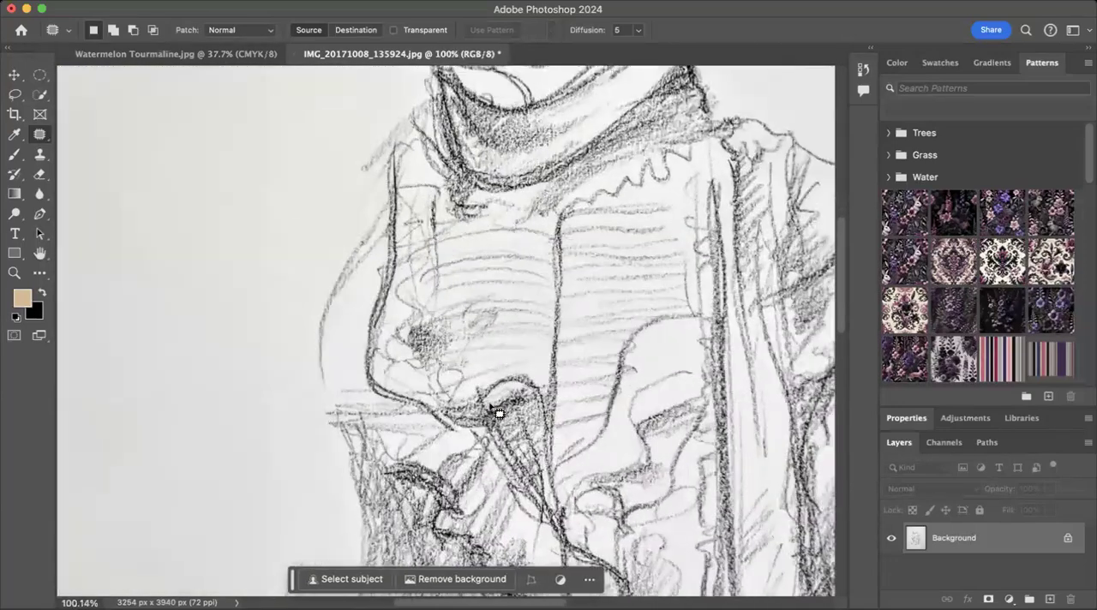
scroll(493, 408, "up", 2)
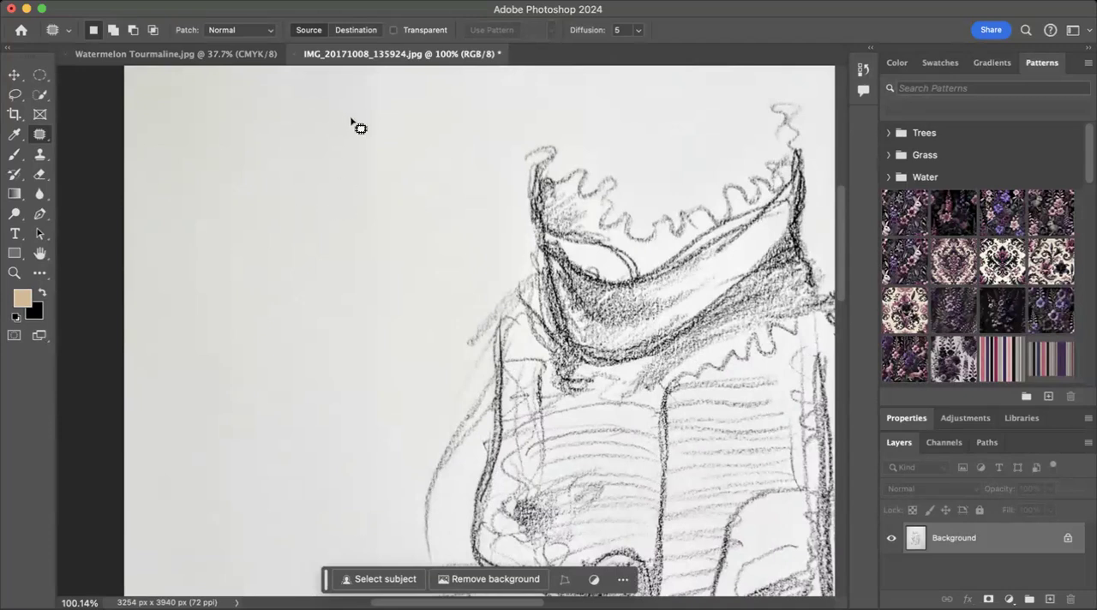
scroll(402, 176, "up", 4)
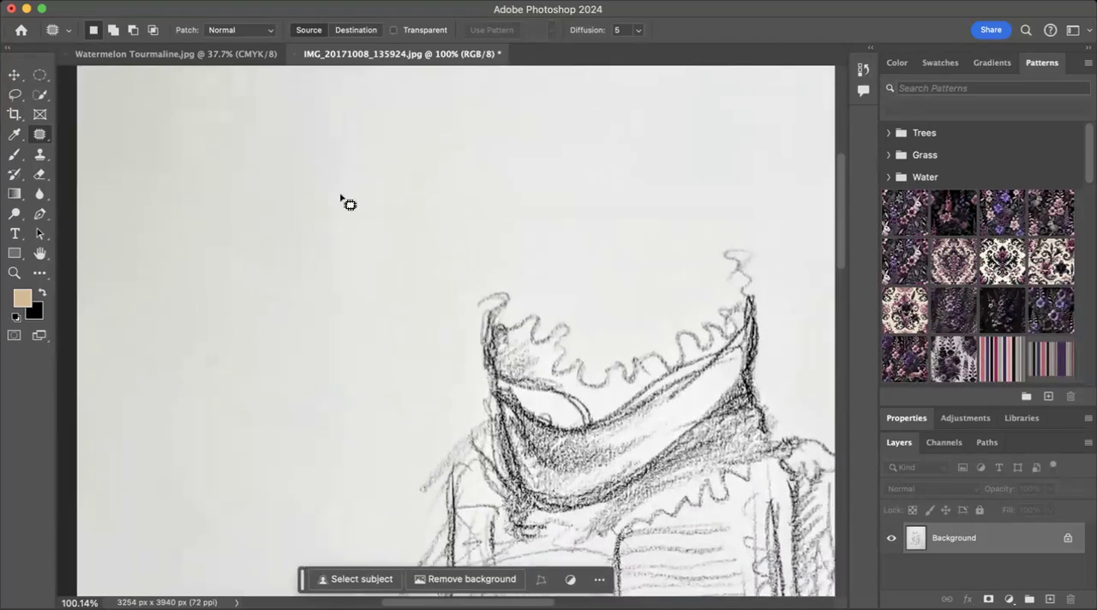
scroll(345, 200, "down", 3)
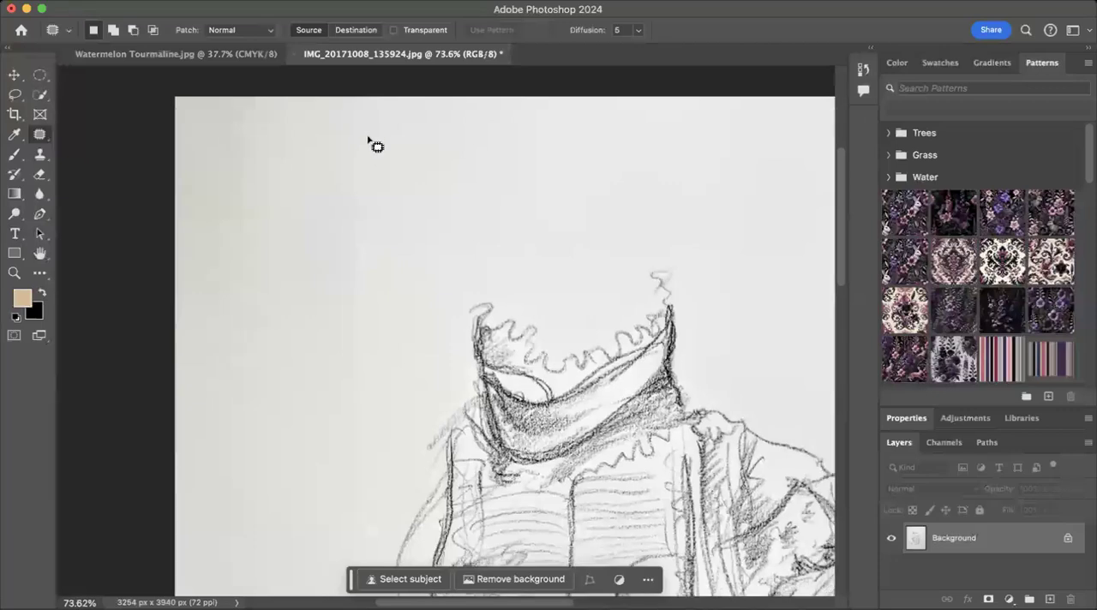
scroll(370, 140, "down", 1)
mouse_move(371, 177)
left_mouse_down()
mouse_move(360, 111)
mouse_move(342, 148)
mouse_move(316, 346)
mouse_move(323, 460)
mouse_move(313, 454)
mouse_move(352, 484)
mouse_move(351, 508)
mouse_move(373, 512)
mouse_move(398, 468)
mouse_move(375, 302)
mouse_move(375, 174)
left_mouse_up()
mouse_move(368, 291)
left_mouse_down()
mouse_move(247, 289)
mouse_move(256, 306)
left_mouse_up()
left_click(395, 339)
Step: Patch the dark smudge on the paper's left edge beside the jacket hem with clean paper from above and clear the selection
scroll(395, 340, "down", 6)
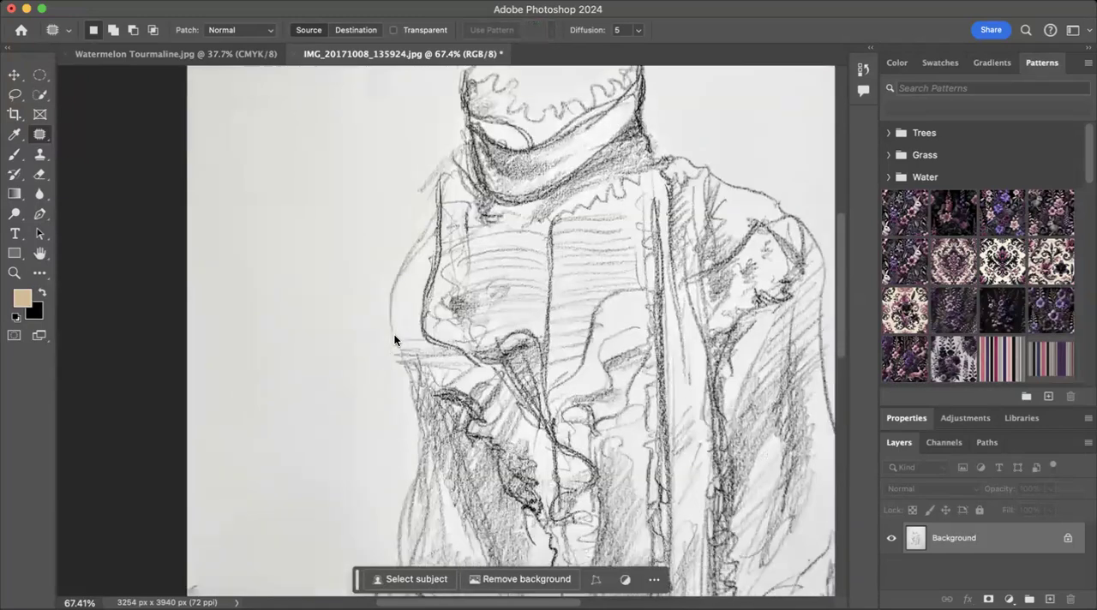
scroll(394, 341, "down", 2)
mouse_move(373, 354)
left_mouse_down()
mouse_move(349, 153)
mouse_move(301, 255)
mouse_move(312, 324)
mouse_move(347, 401)
mouse_move(373, 376)
mouse_move(362, 322)
mouse_move(244, 327)
left_mouse_up()
scroll(314, 392, "down", 5)
left_click(327, 308)
mouse_move(319, 313)
left_mouse_down()
mouse_move(328, 156)
mouse_move(350, 180)
mouse_move(360, 249)
mouse_move(343, 309)
mouse_move(351, 397)
mouse_move(335, 419)
mouse_move(316, 270)
mouse_move(258, 257)
mouse_move(231, 275)
mouse_move(178, 253)
mouse_move(170, 347)
mouse_move(181, 392)
mouse_move(252, 306)
mouse_move(233, 271)
mouse_move(199, 272)
mouse_move(193, 321)
mouse_move(262, 133)
left_mouse_up()
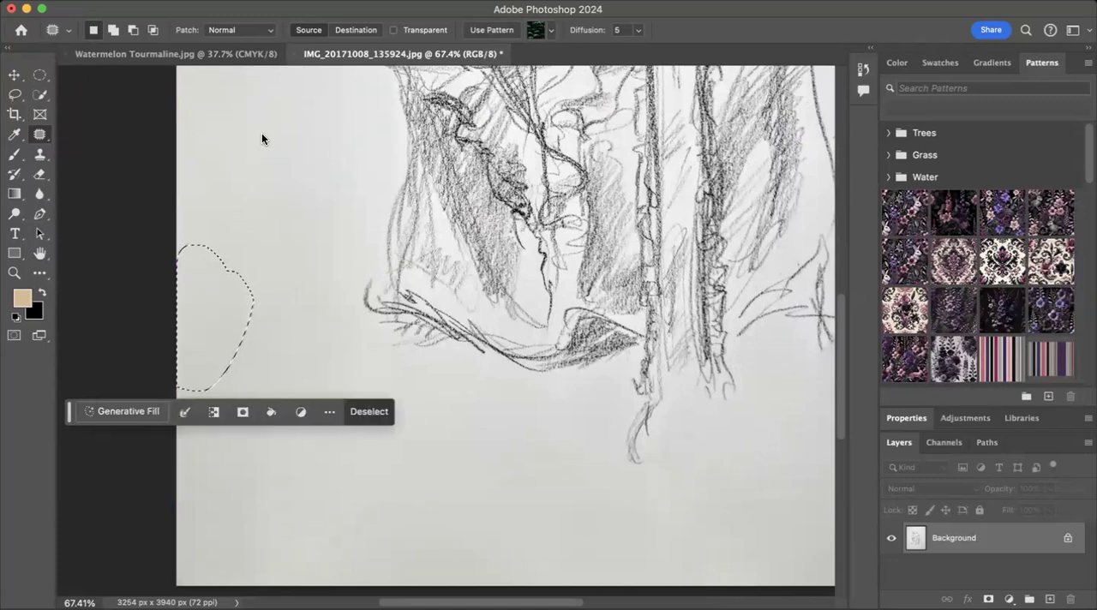
scroll(262, 132, "up", 3)
scroll(261, 133, "right", 10)
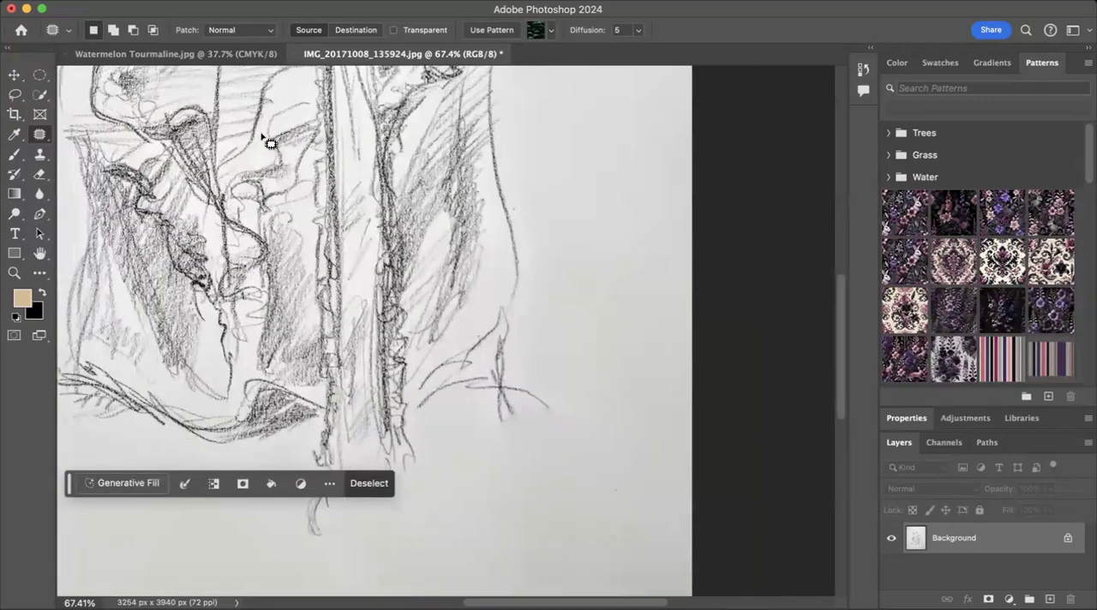
key("super+0")
scroll(335, 302, "down", 2)
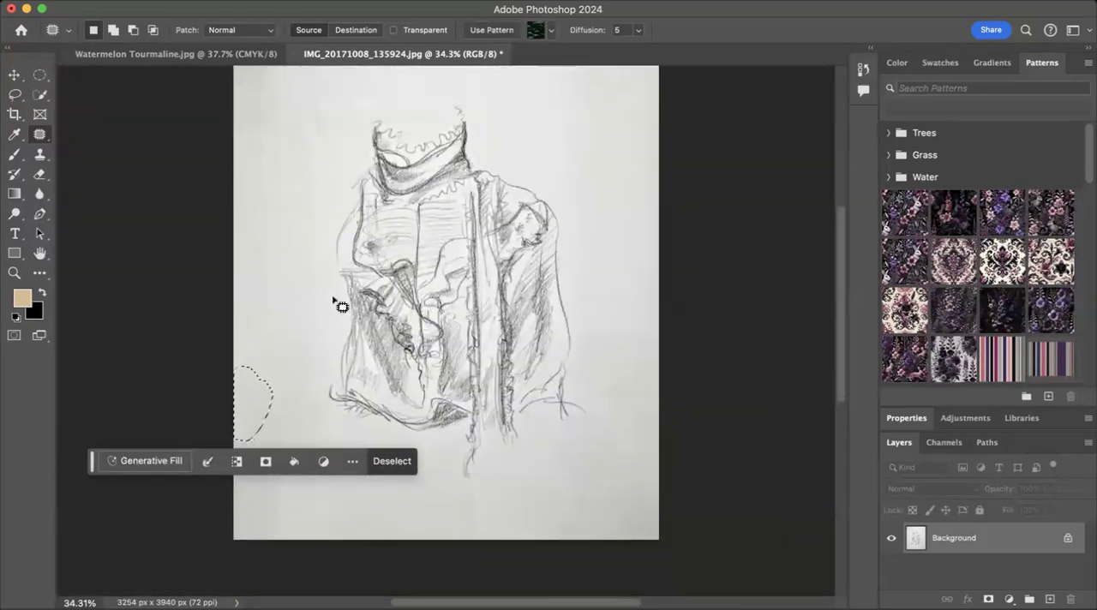
left_click(392, 463)
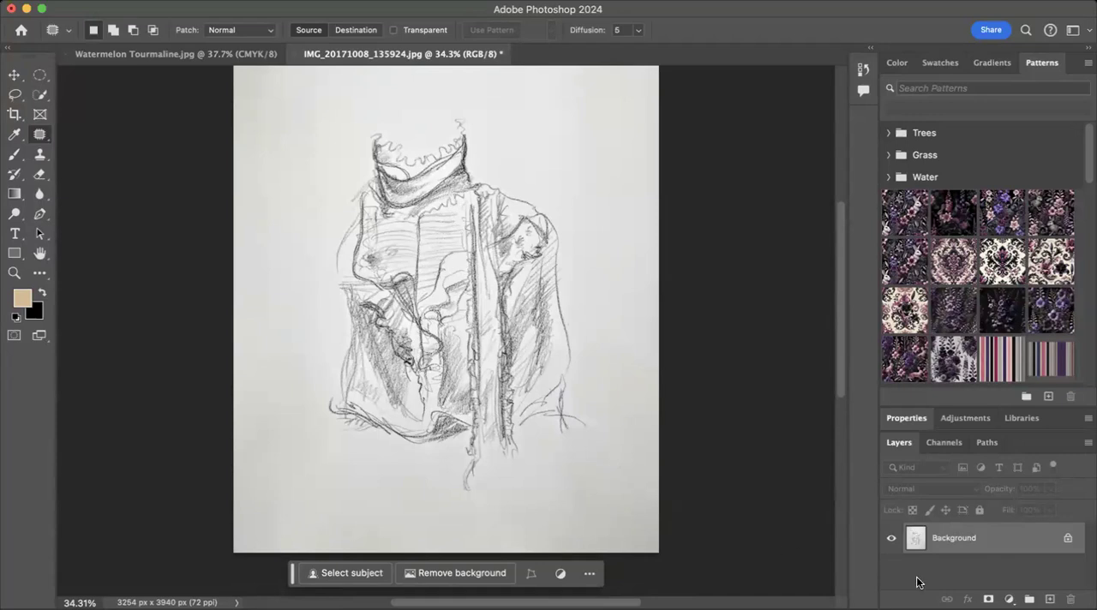
Step: Duplicate the Background layer
left_click_drag(957, 537, 1051, 595)
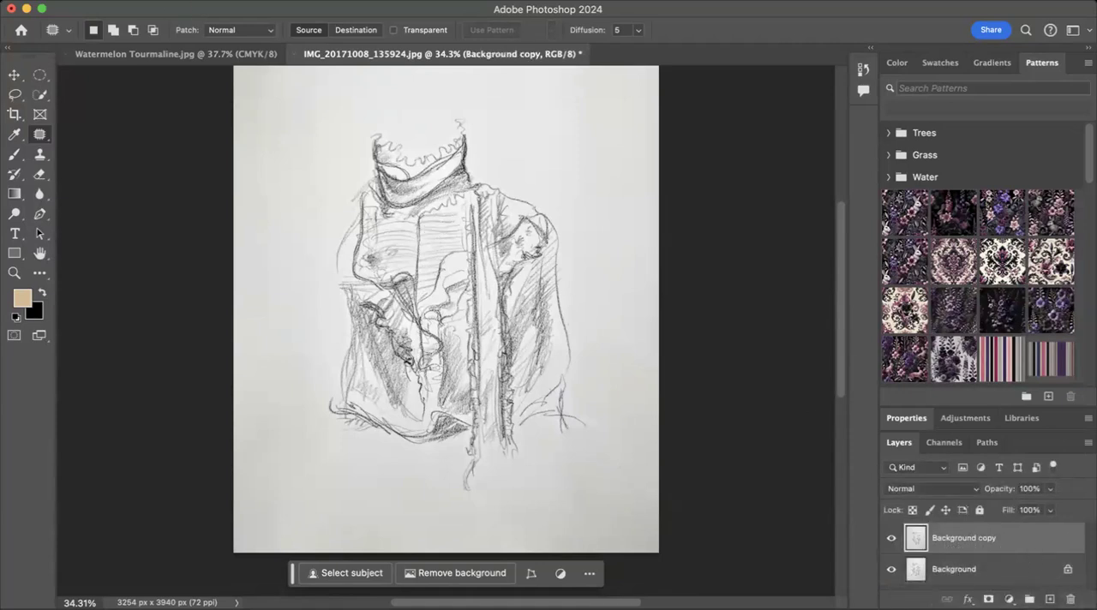
Step: Try a Brightness/Contrast adjustment on the duplicated sketch layer with brightness 33 and contrast 16
left_click(210, 1)
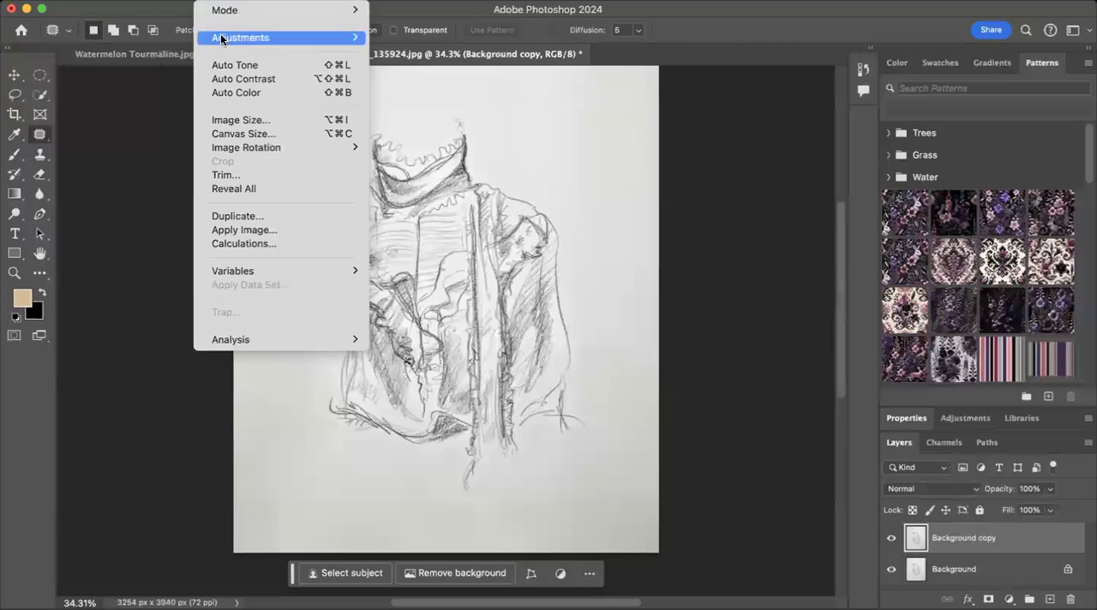
mouse_move(224, 39)
left_click(412, 38)
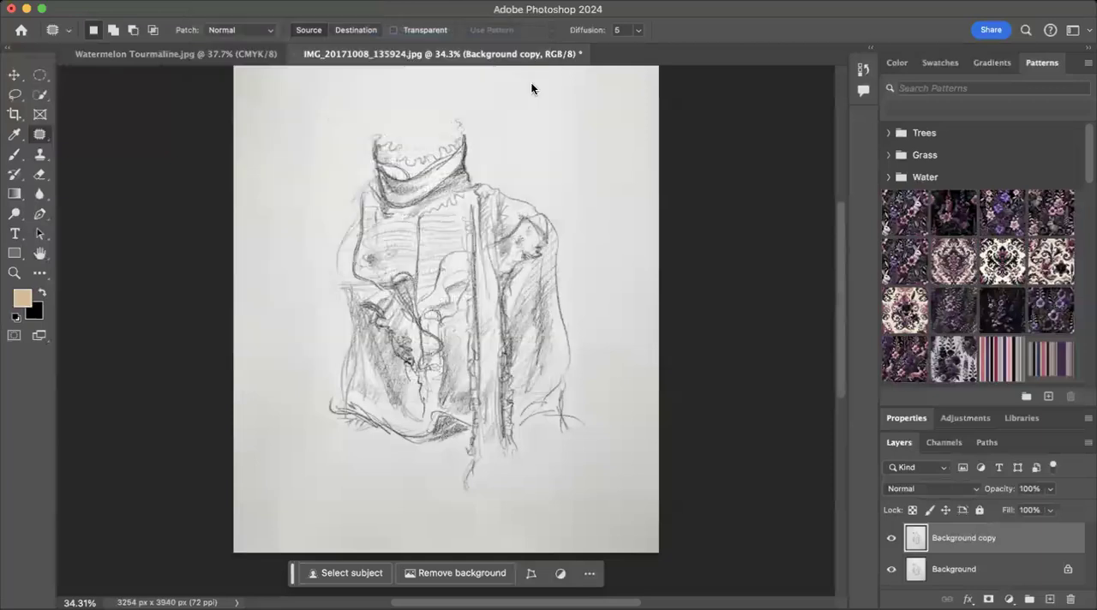
left_click_drag(707, 143, 726, 142)
mouse_move(709, 178)
left_mouse_down()
mouse_move(729, 175)
mouse_move(690, 175)
mouse_move(720, 175)
left_mouse_up()
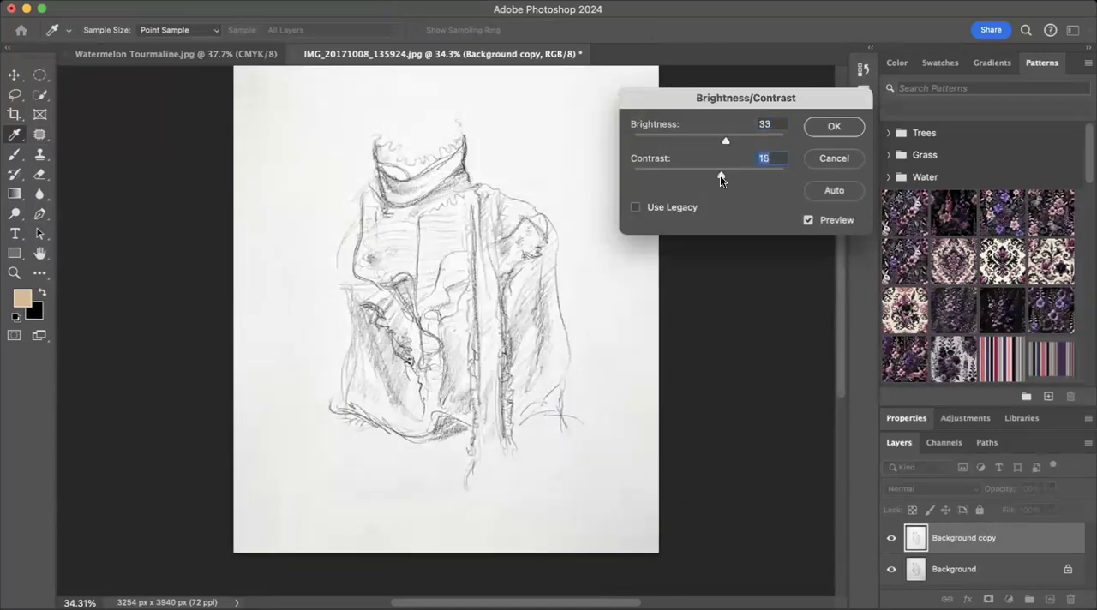
left_click(835, 125)
key("j")
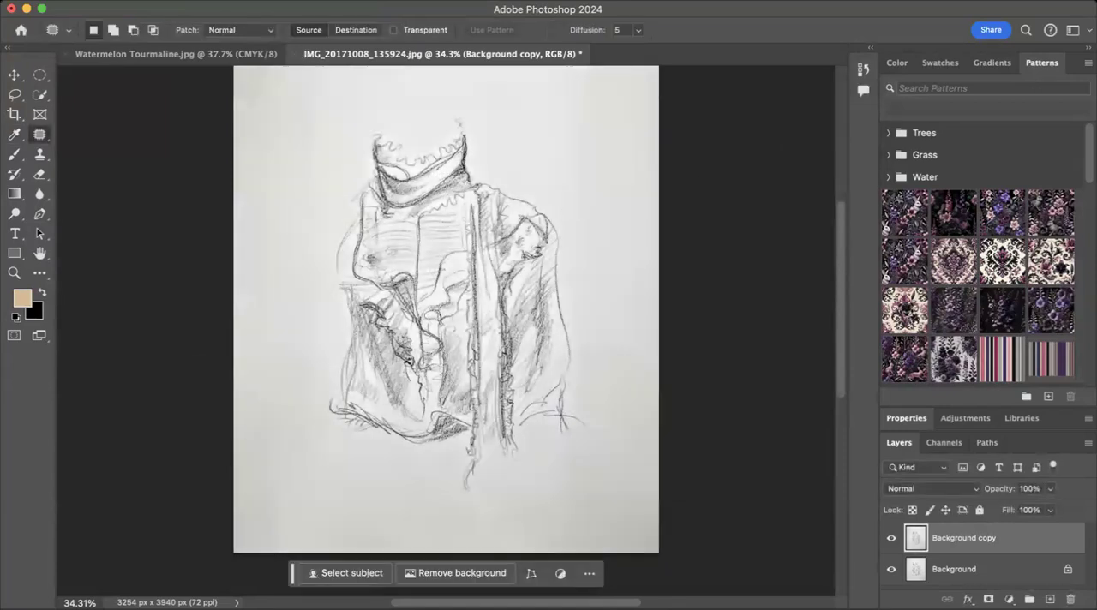
Step: Apply a Curves adjustment to the Background copy layer, mapping input 220 to output 226 and input 146 to output 110
left_click(212, 0)
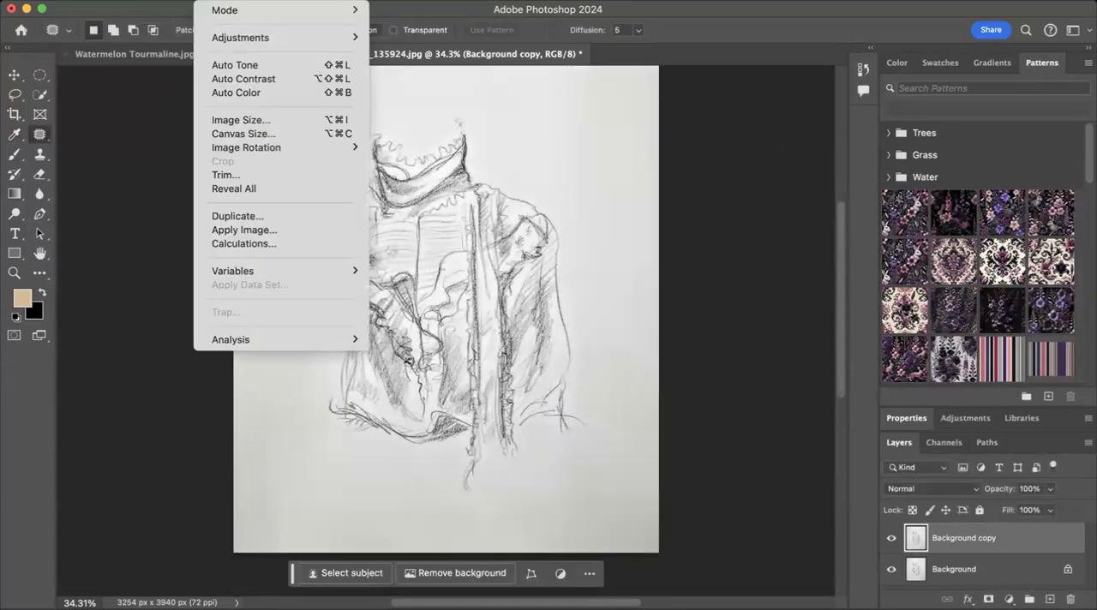
mouse_move(219, 36)
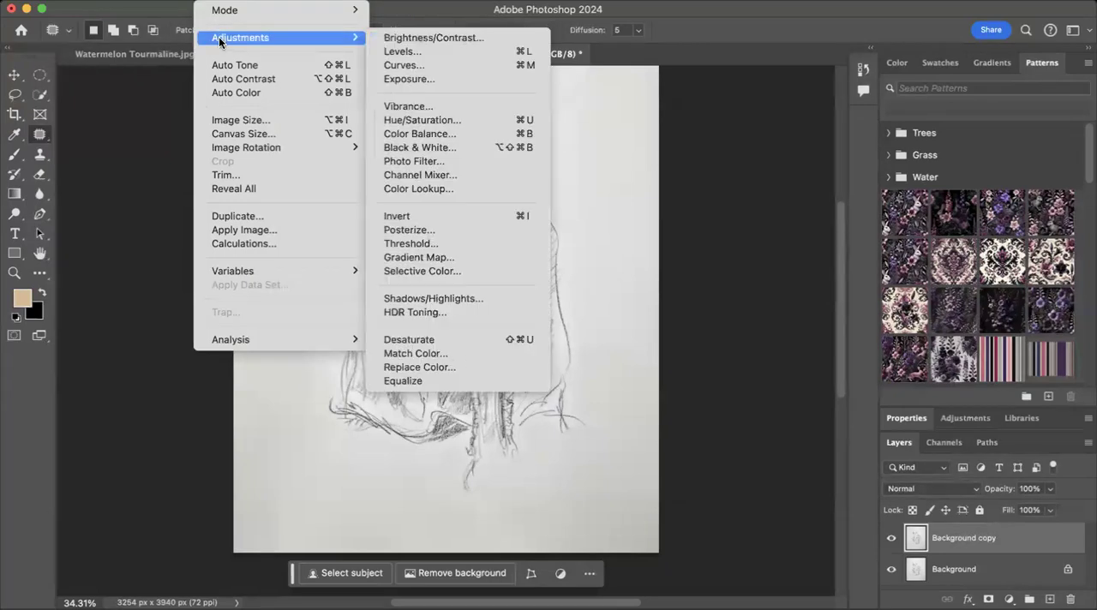
left_click(393, 65)
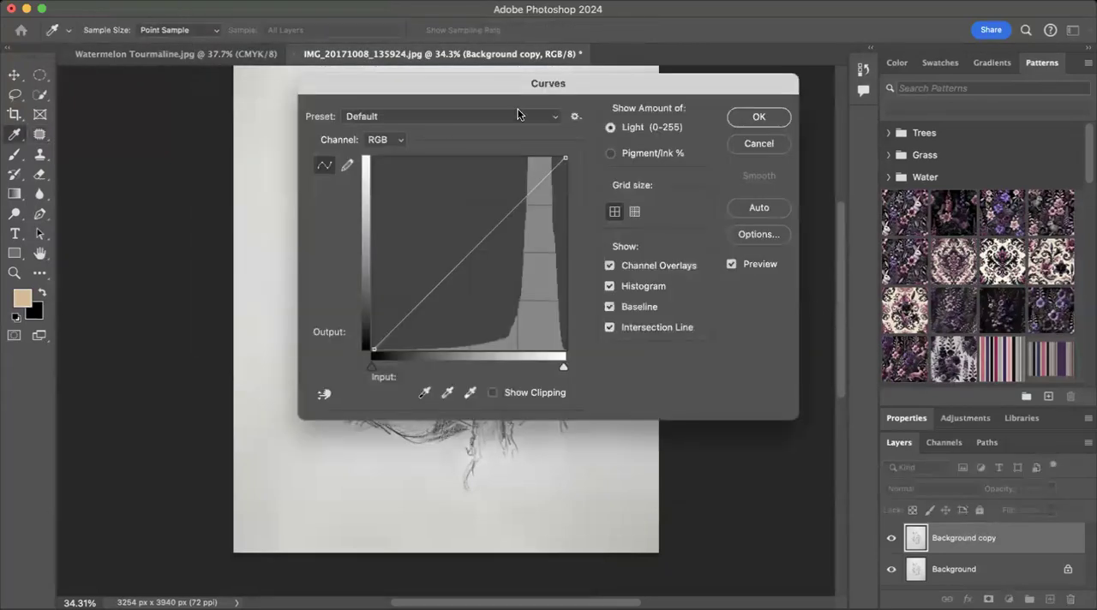
mouse_move(511, 89)
left_mouse_down()
mouse_move(796, 84)
mouse_move(819, 198)
mouse_move(826, 179)
left_mouse_up()
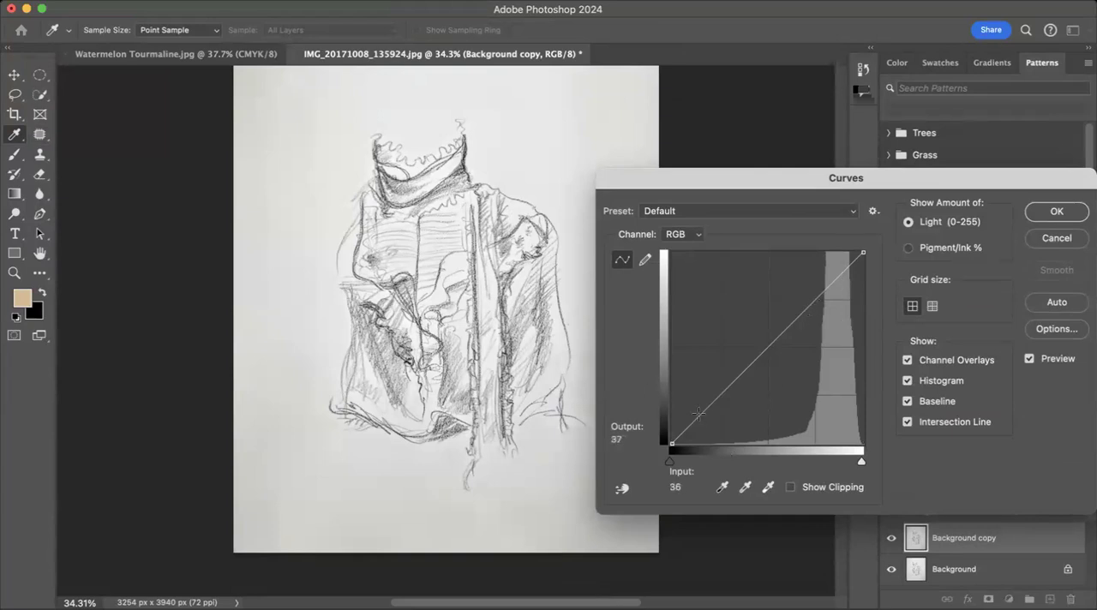
mouse_move(826, 291)
left_mouse_down()
mouse_move(828, 269)
mouse_move(837, 274)
left_mouse_up()
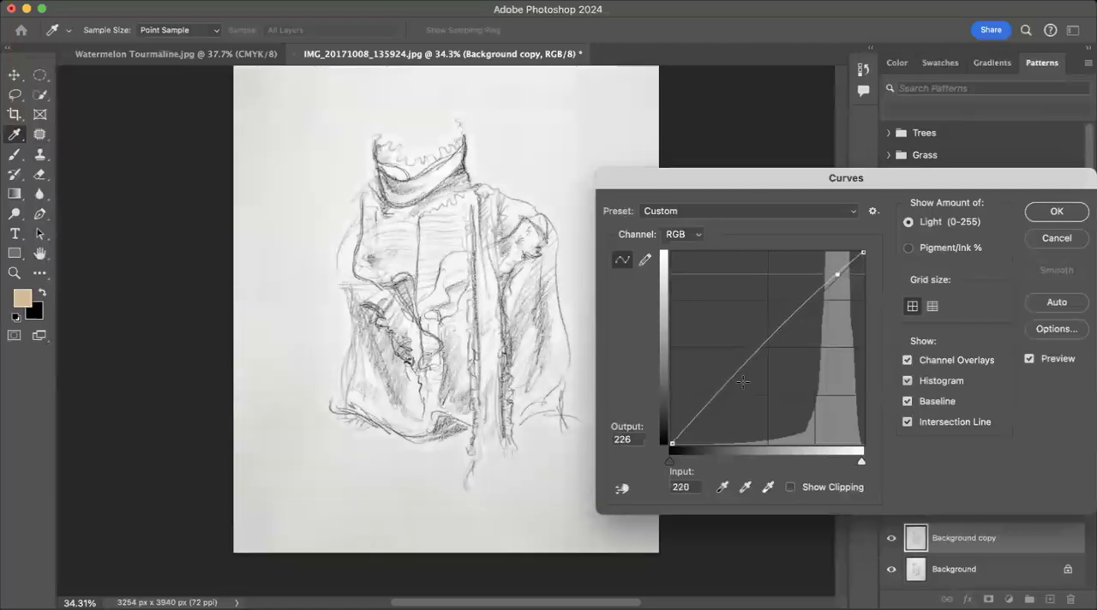
left_click_drag(726, 386, 782, 360)
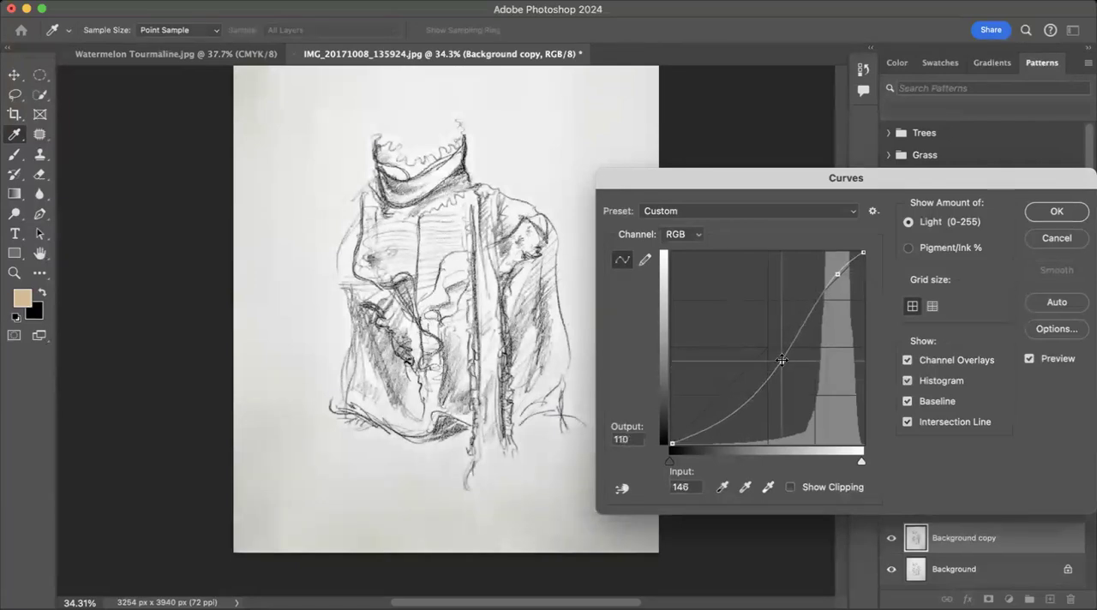
left_click(1058, 212)
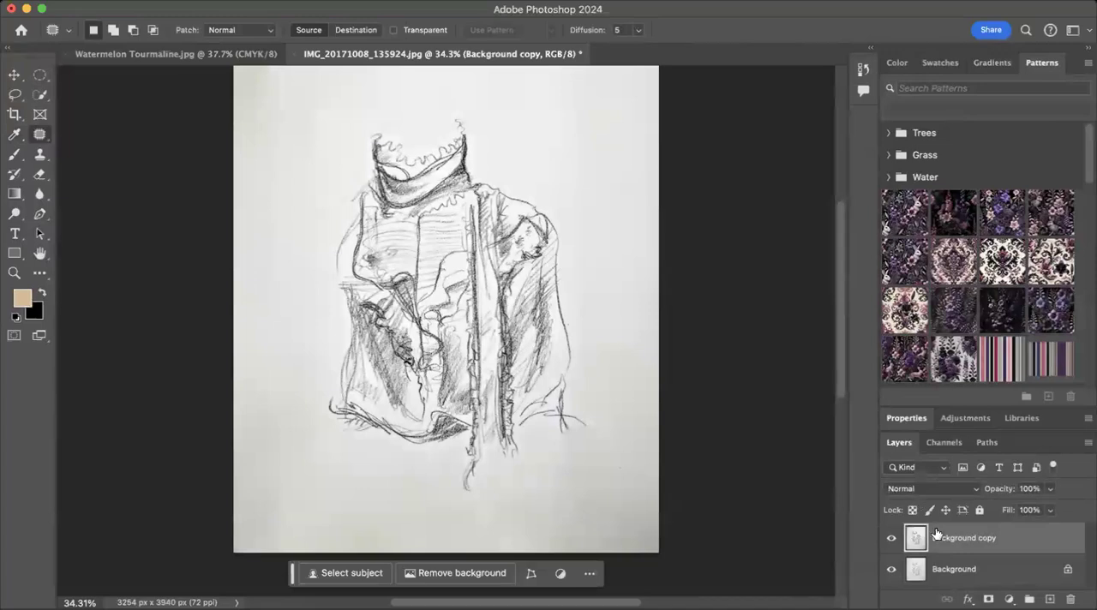
Step: Add a Solid Color fill layer in tan #dcba91 directly above the Background layer
left_click(958, 572)
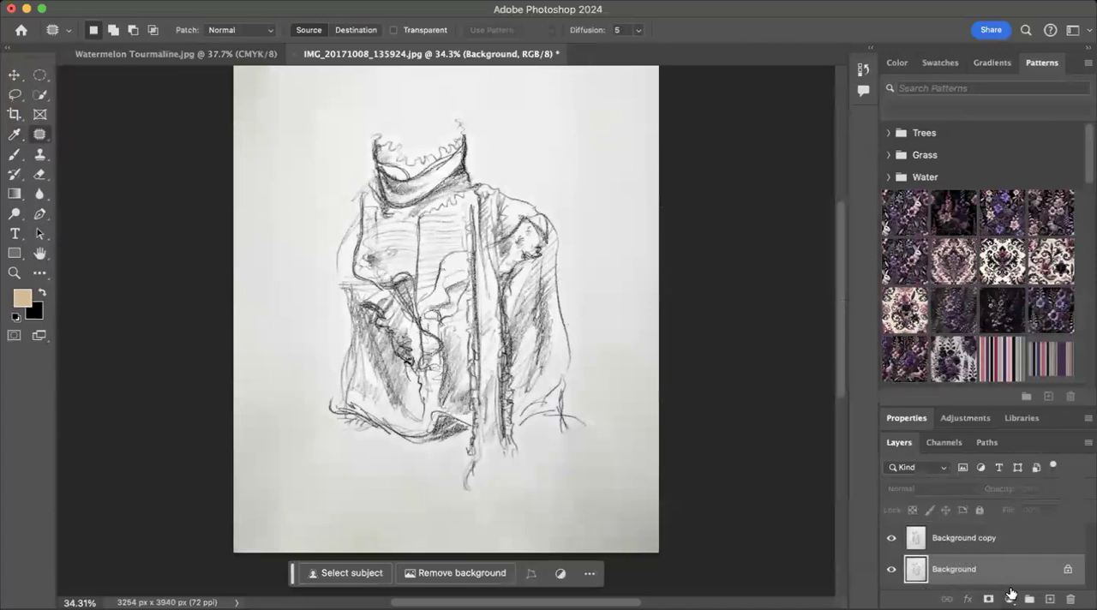
left_click(24, 296)
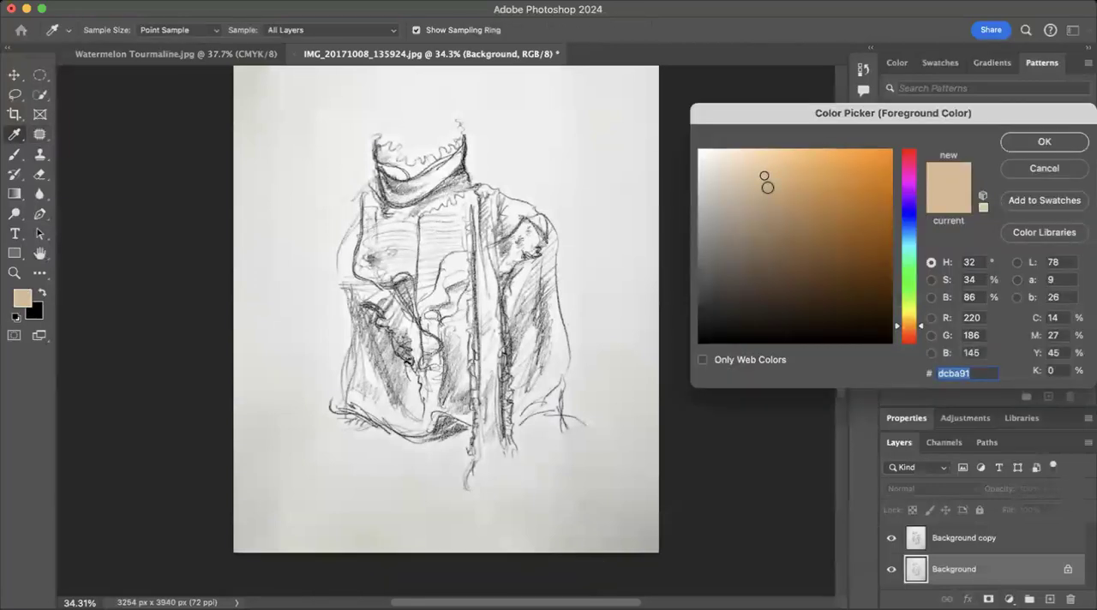
left_click_drag(789, 111, 771, 93)
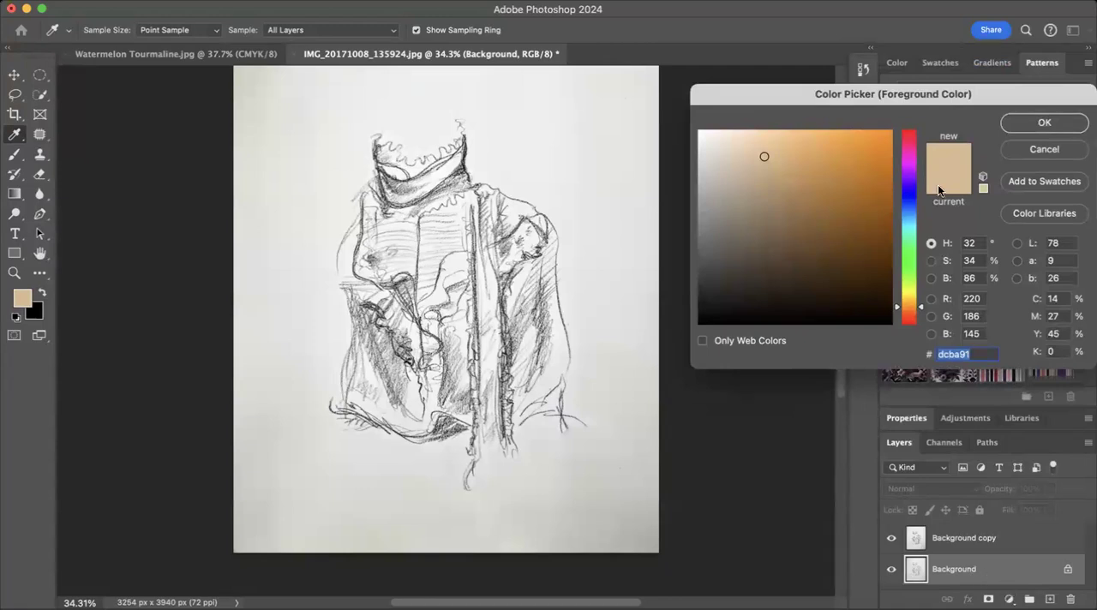
left_click_drag(831, 96, 775, 228)
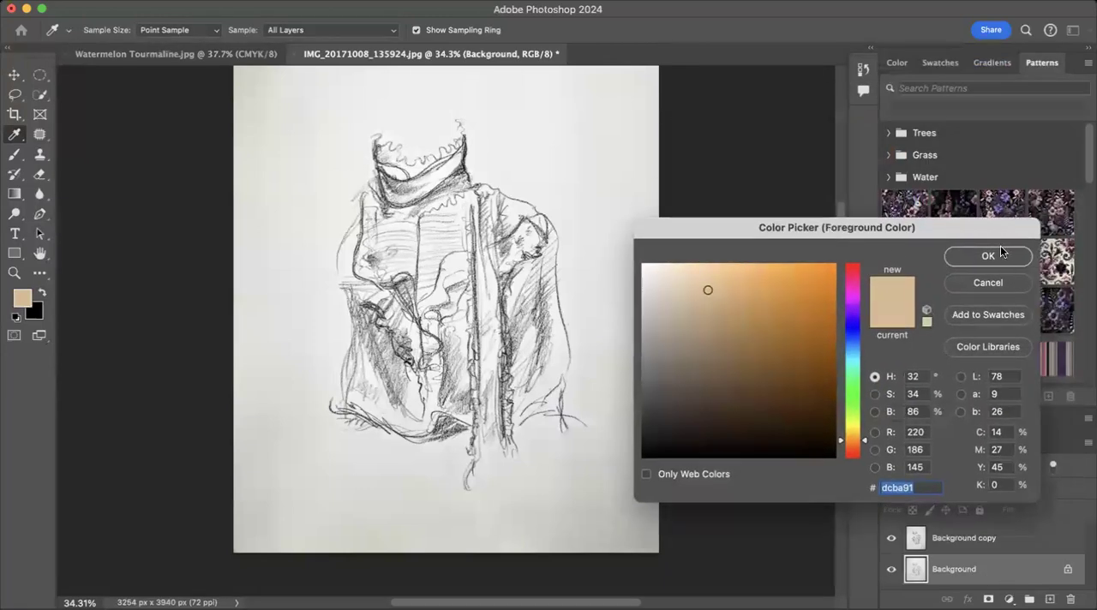
left_click(994, 254)
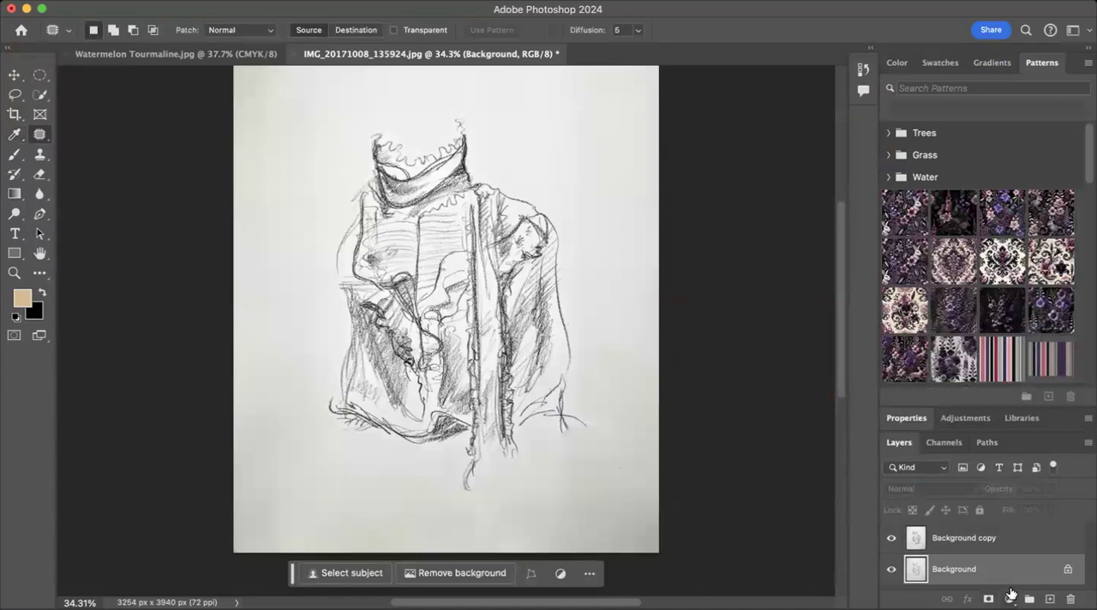
left_click(1012, 598)
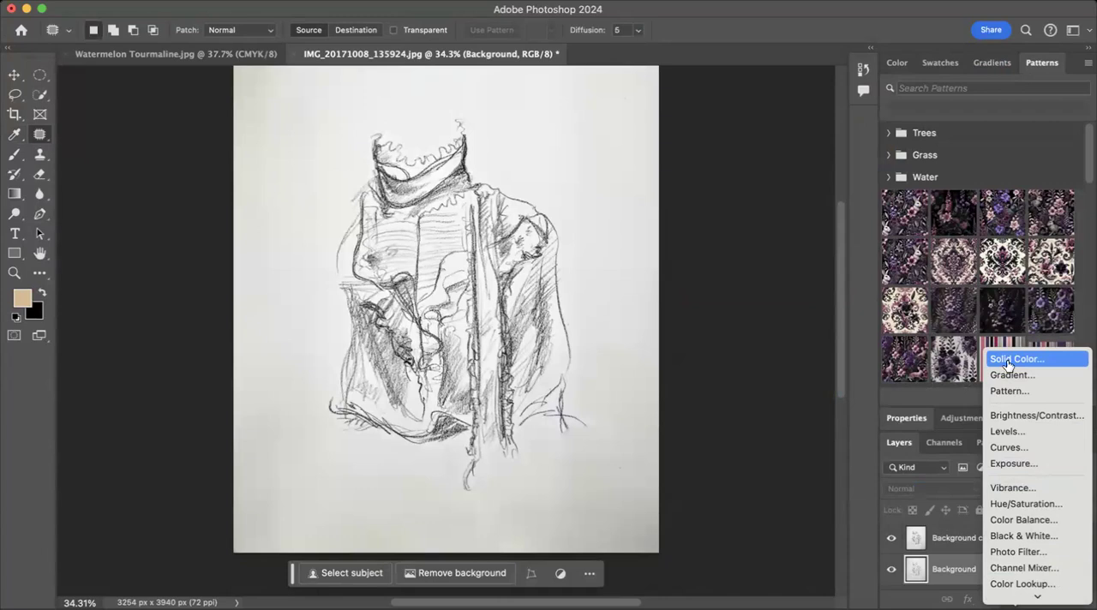
left_click(1008, 359)
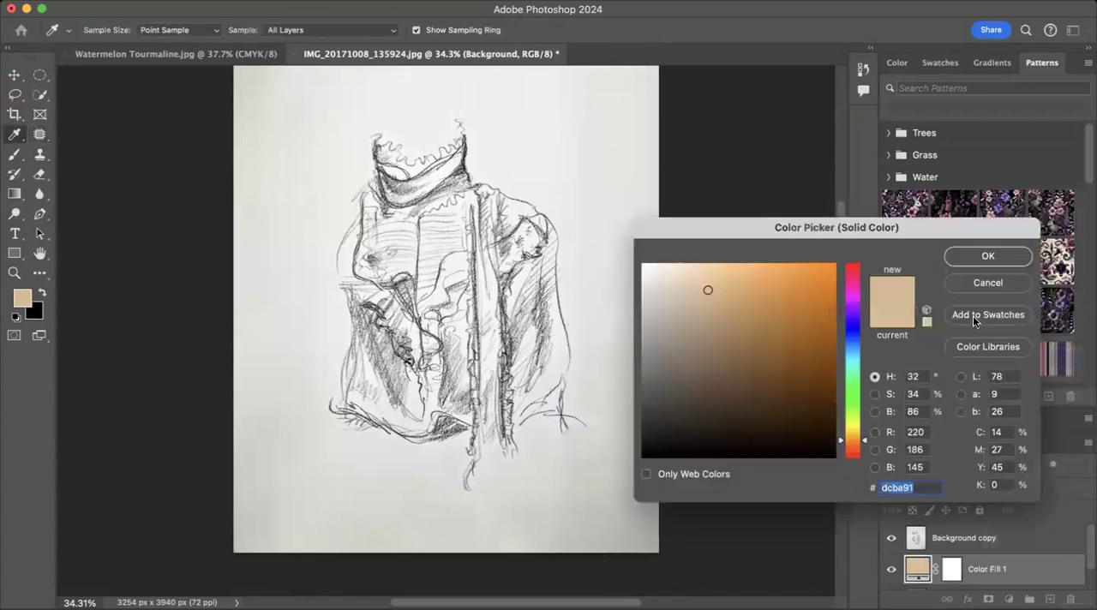
left_click(984, 256)
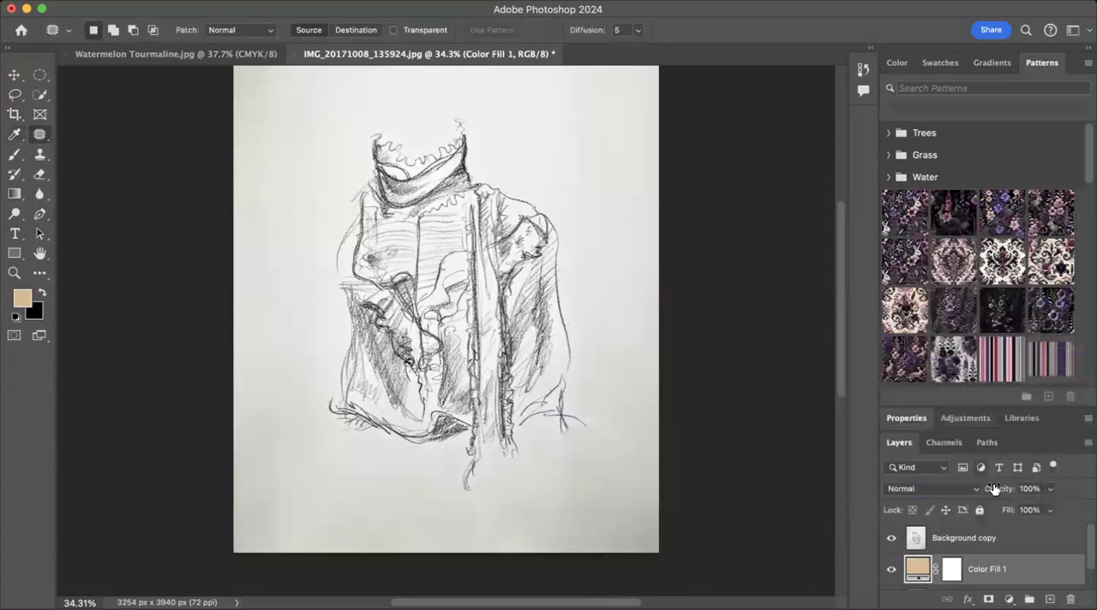
Step: Hide the Background copy layer to check the tan fill beneath it, and show the layer again
scroll(1002, 573, "down", 1)
scroll(943, 576, "up", 1)
left_click(891, 537)
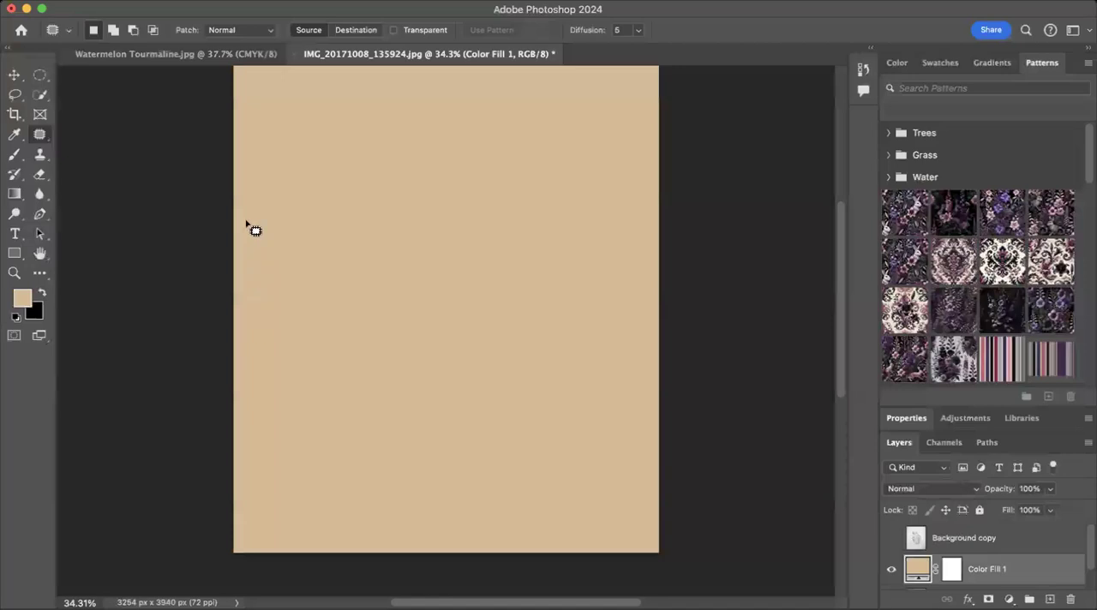
left_click(891, 539)
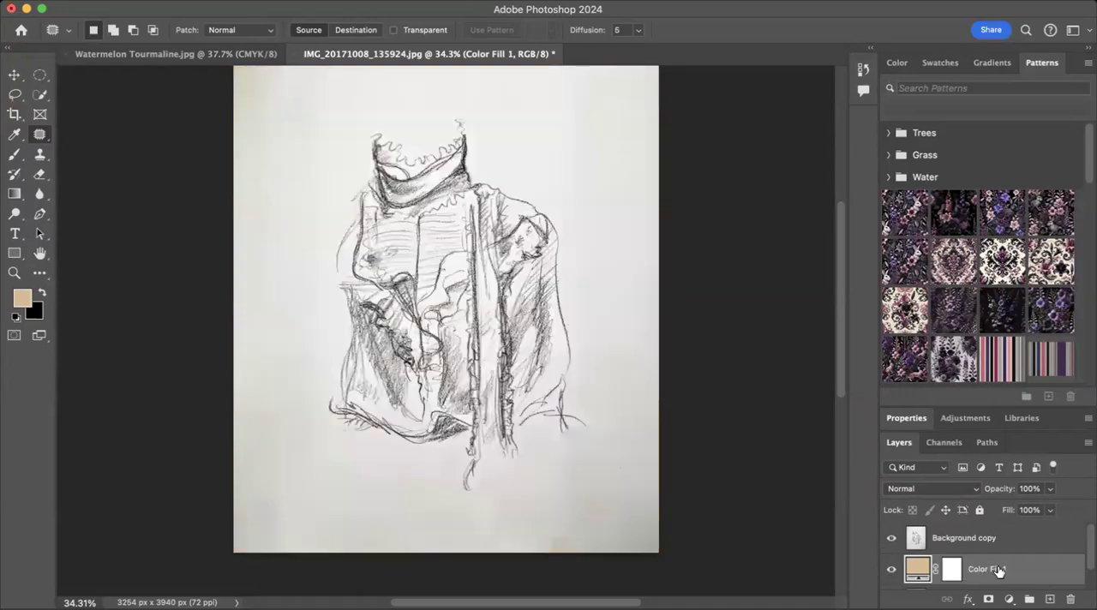
left_click(977, 488)
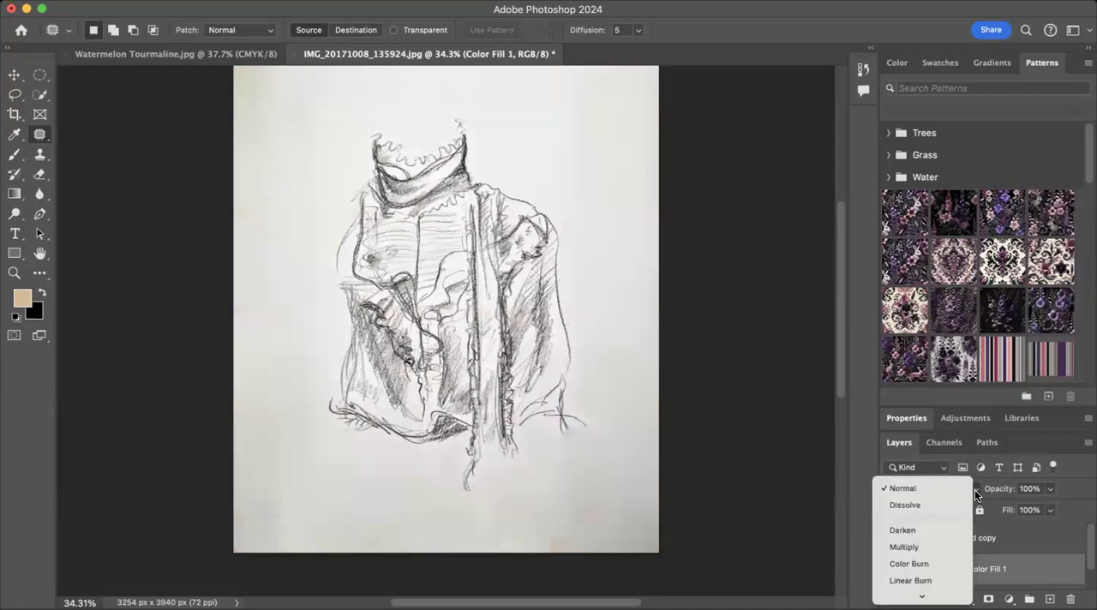
scroll(953, 523, "down", 5)
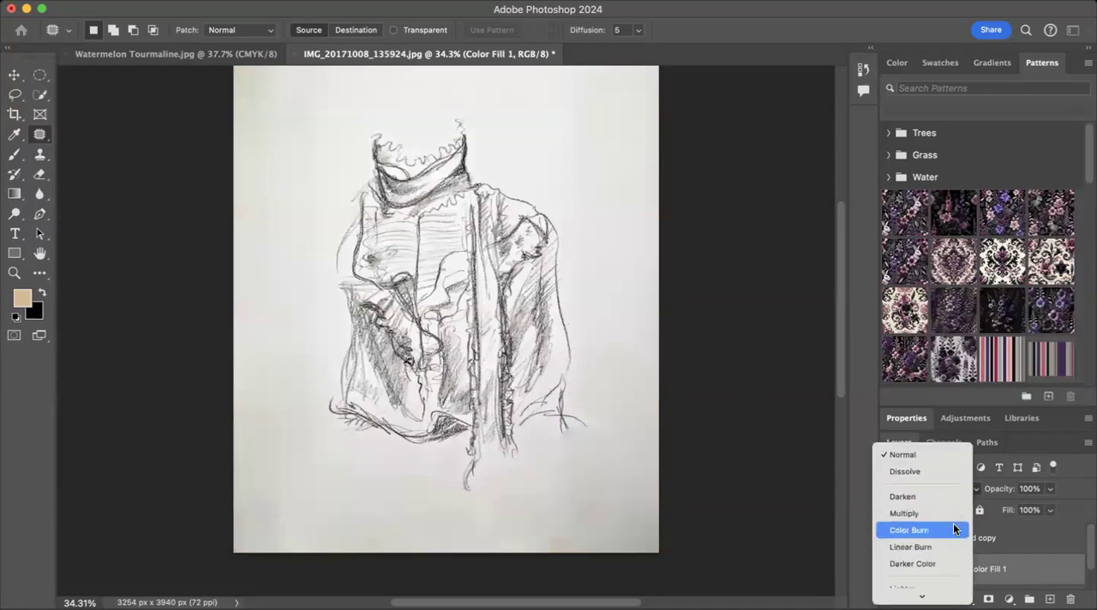
scroll(953, 522, "down", 6)
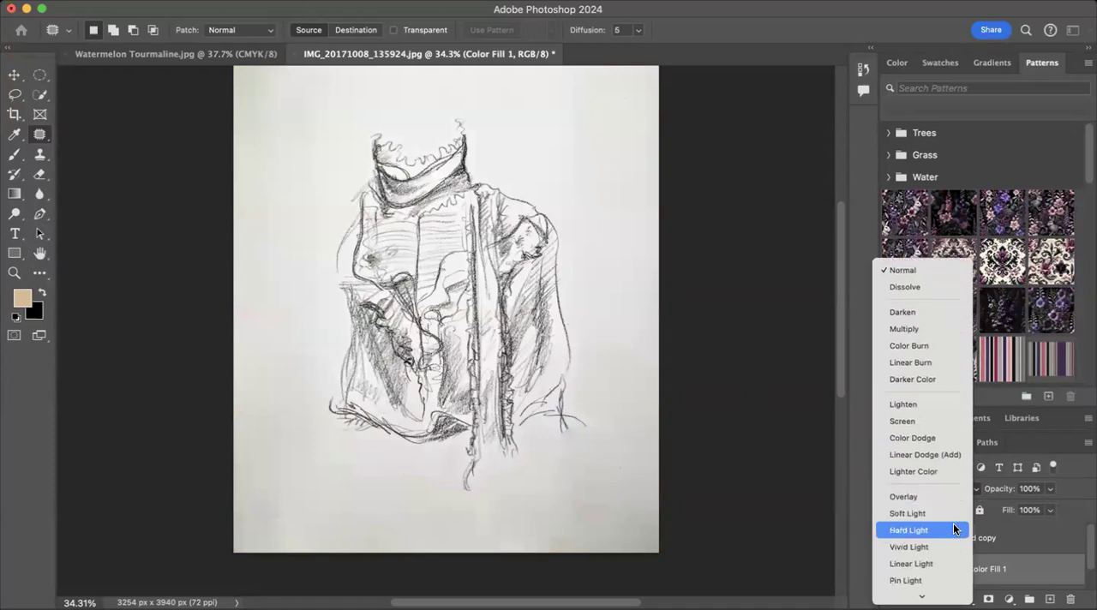
scroll(952, 523, "down", 5)
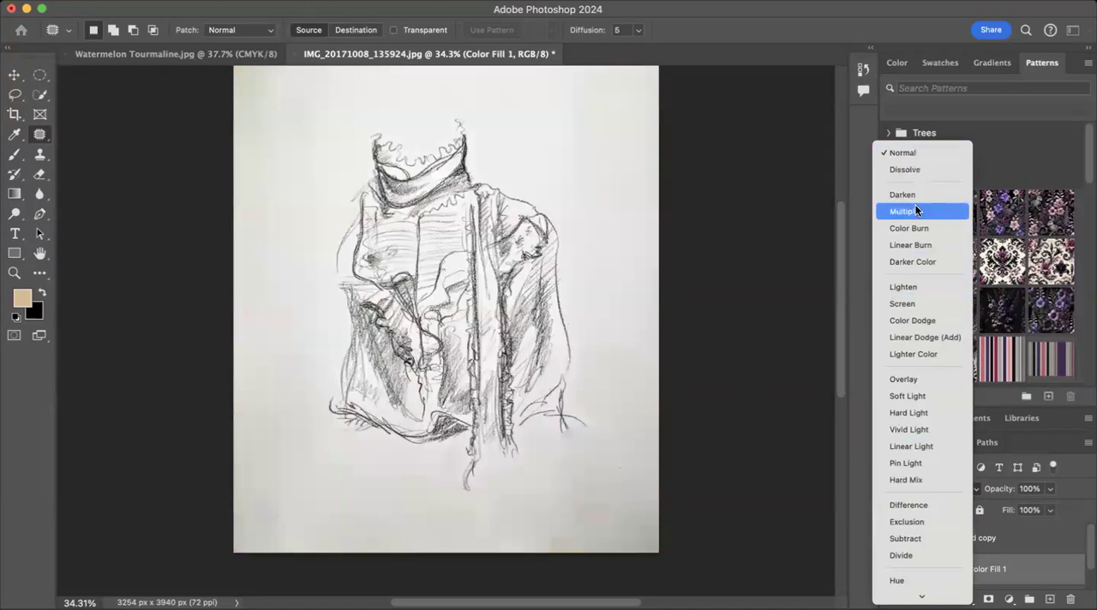
left_click(1026, 538)
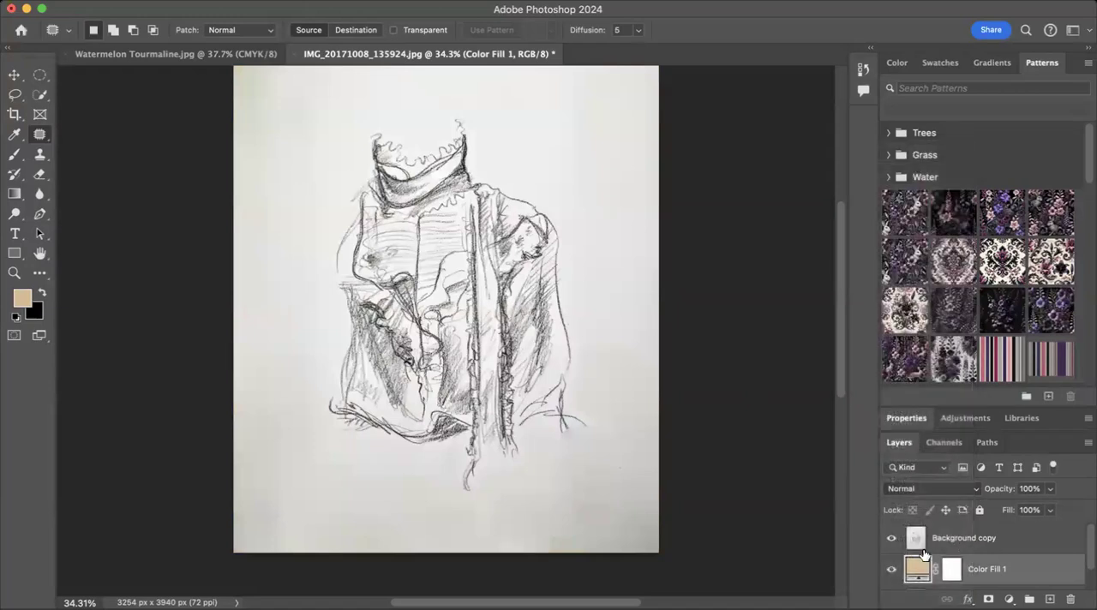
Step: Set the blend mode of the Background copy layer to Multiply so the tan fill tints the sketch
left_click(978, 540)
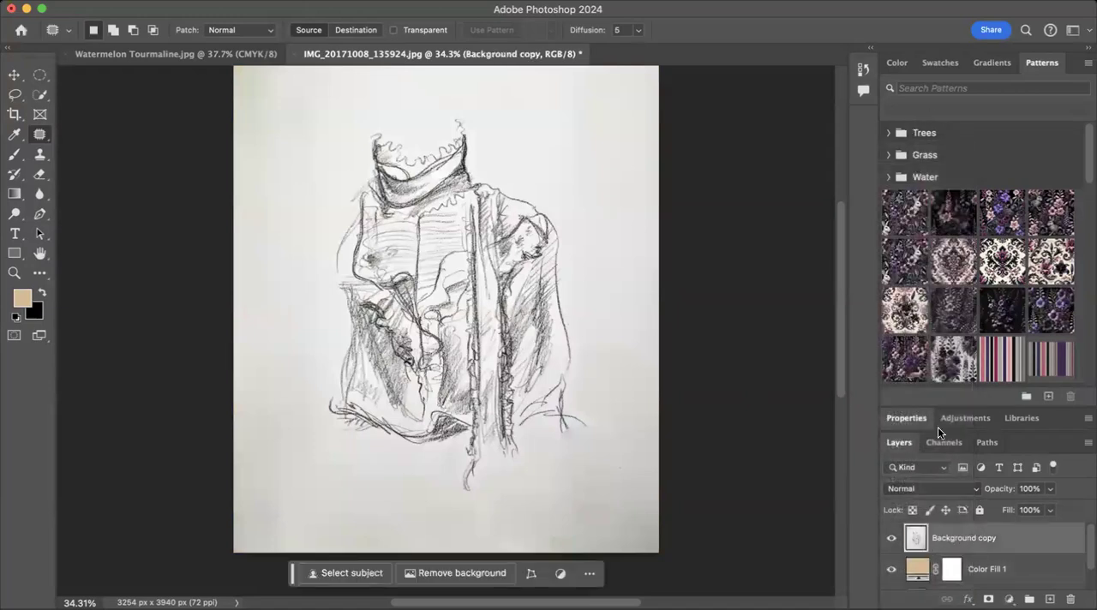
left_click(977, 488)
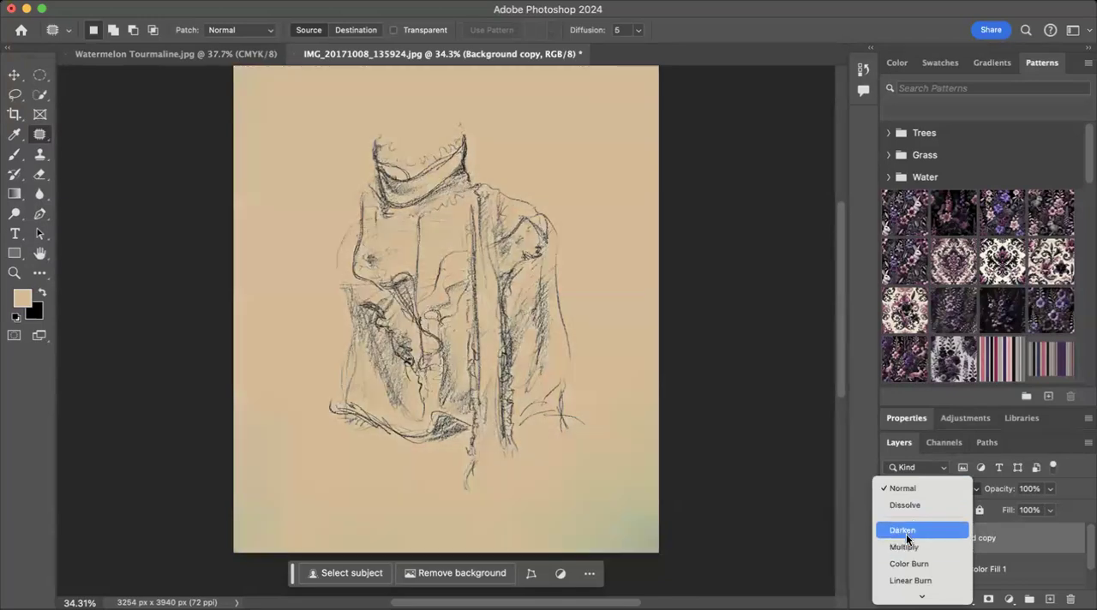
scroll(906, 572, "down", 3)
scroll(907, 572, "down", 5)
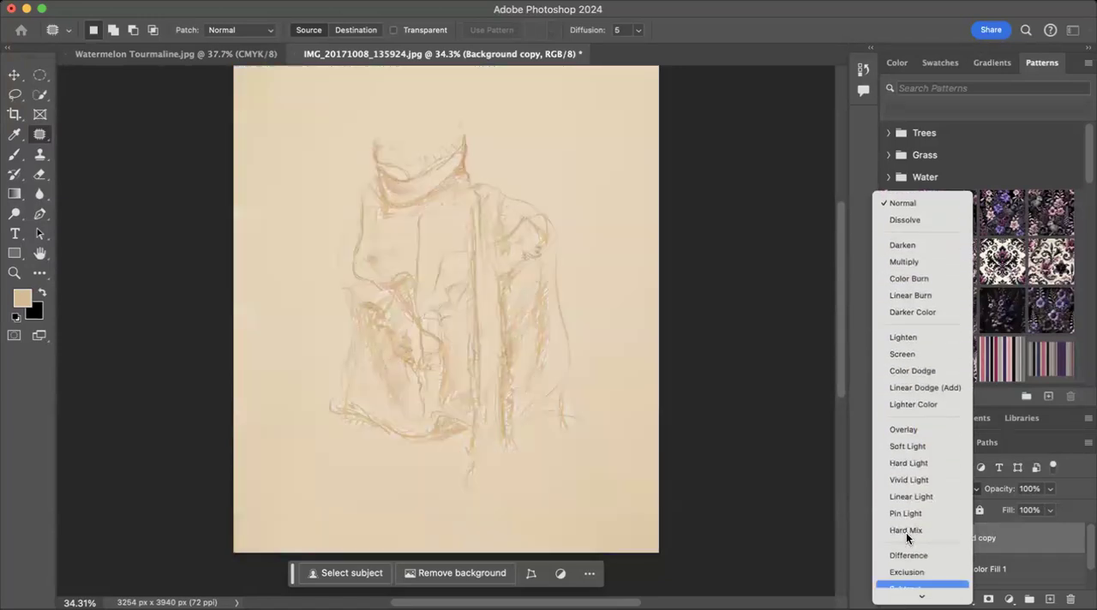
scroll(906, 532, "down", 4)
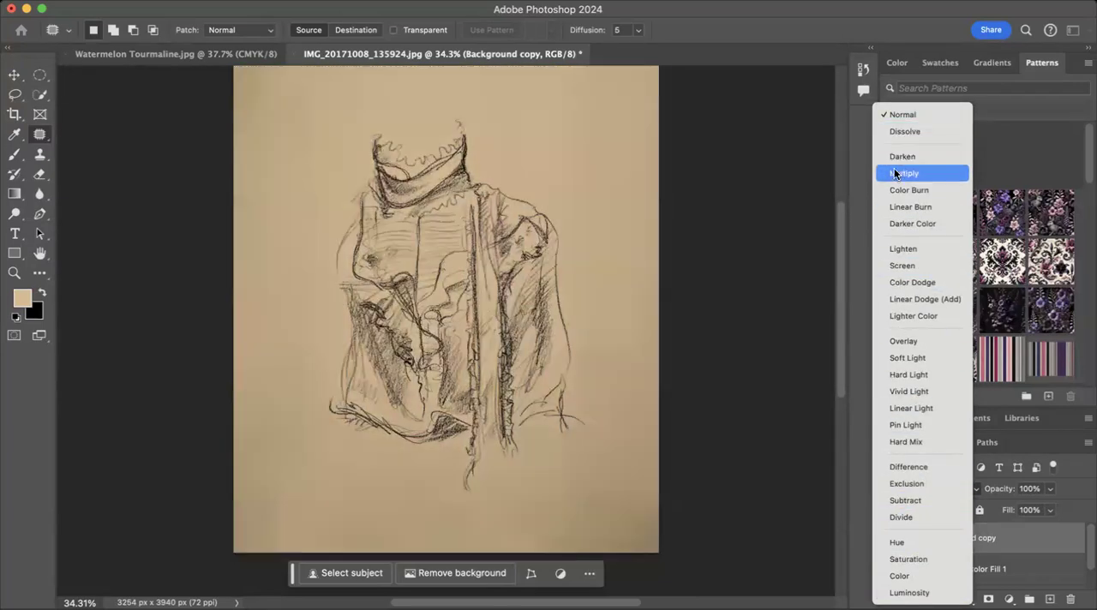
left_click(896, 173)
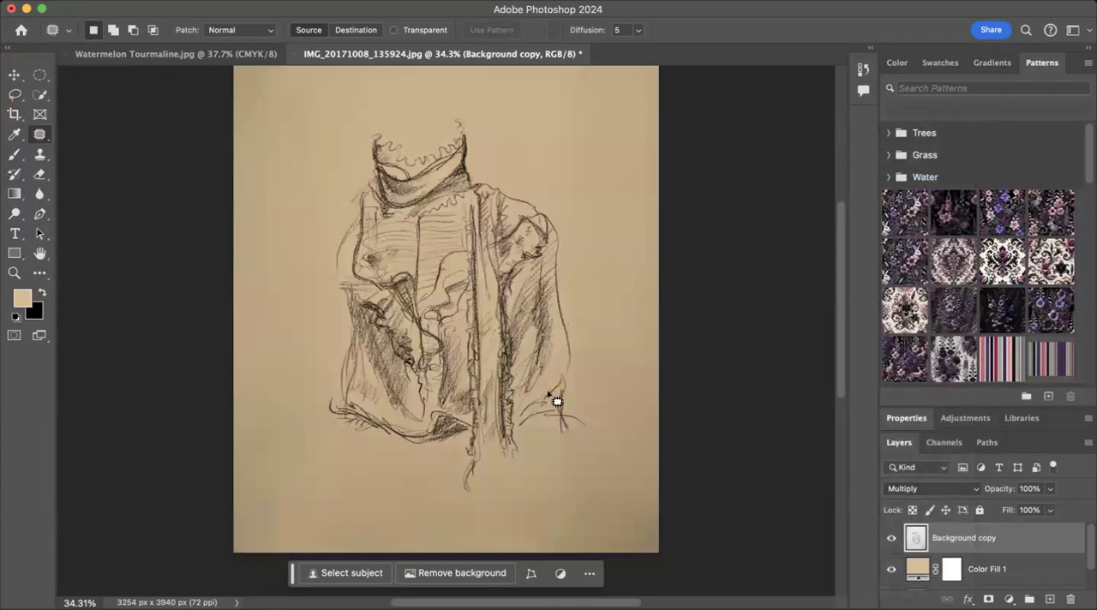
Step: Flatten the image into a single layer and duplicate the flattened Background layer
right_click(1009, 538)
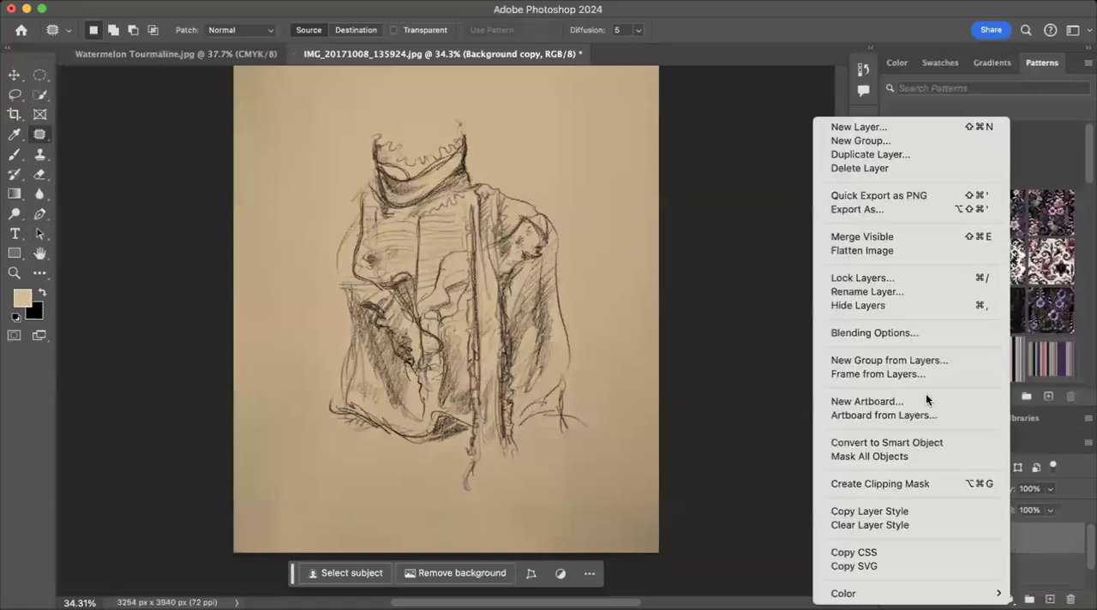
left_click(878, 248)
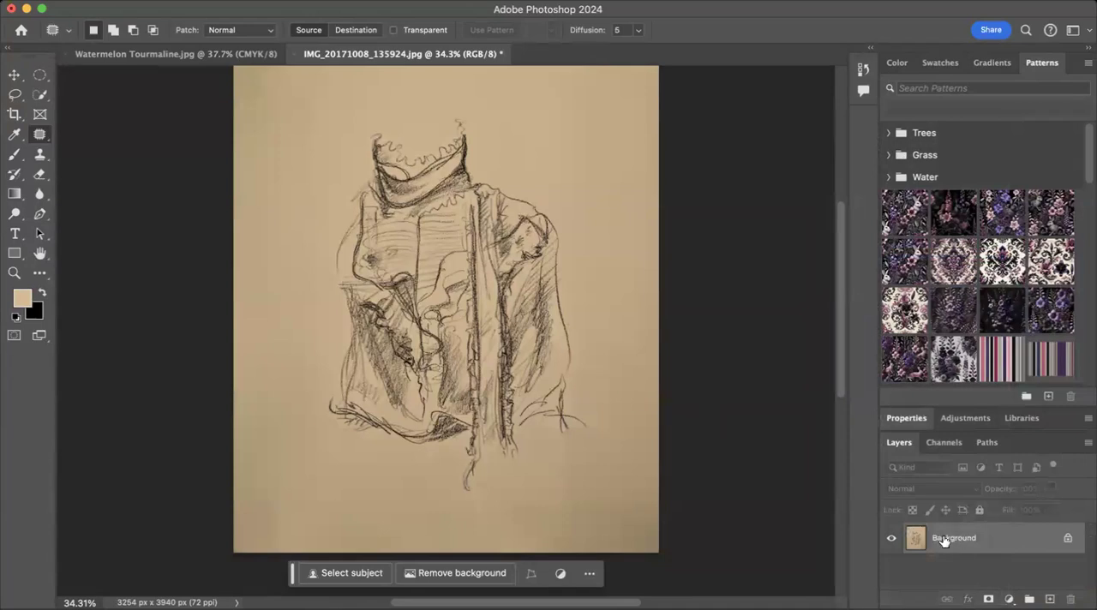
left_click_drag(948, 533, 1051, 597)
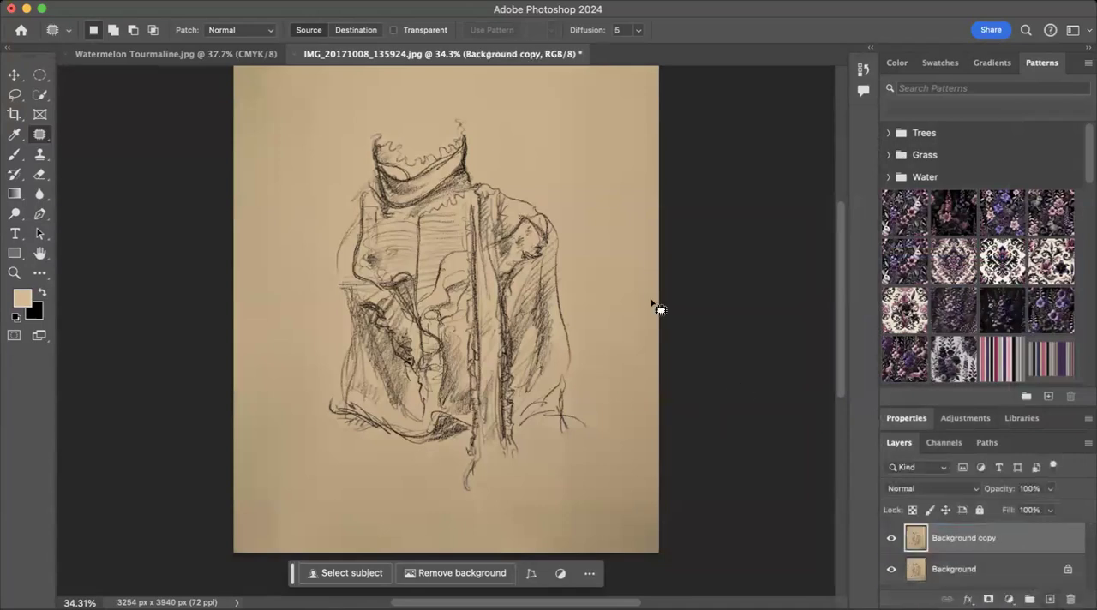
left_click(973, 489)
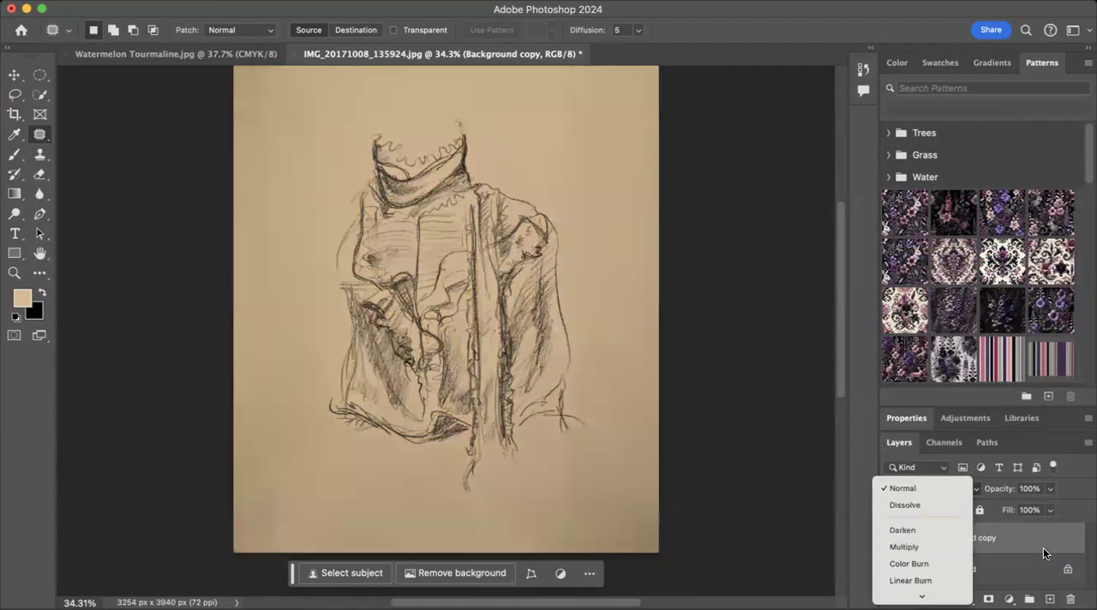
left_click(1044, 537)
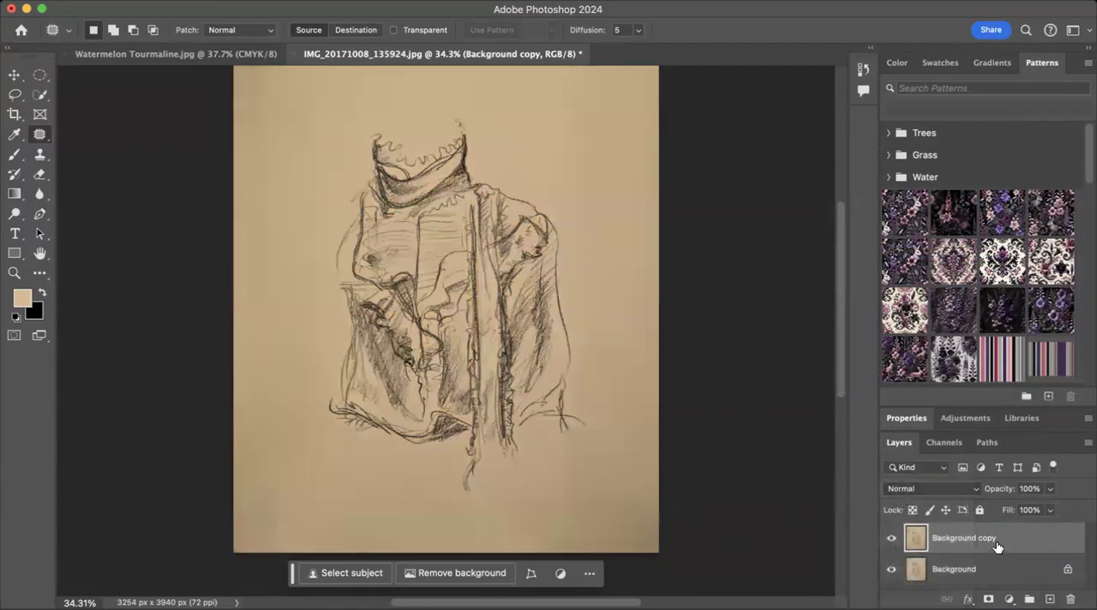
left_click(272, 2)
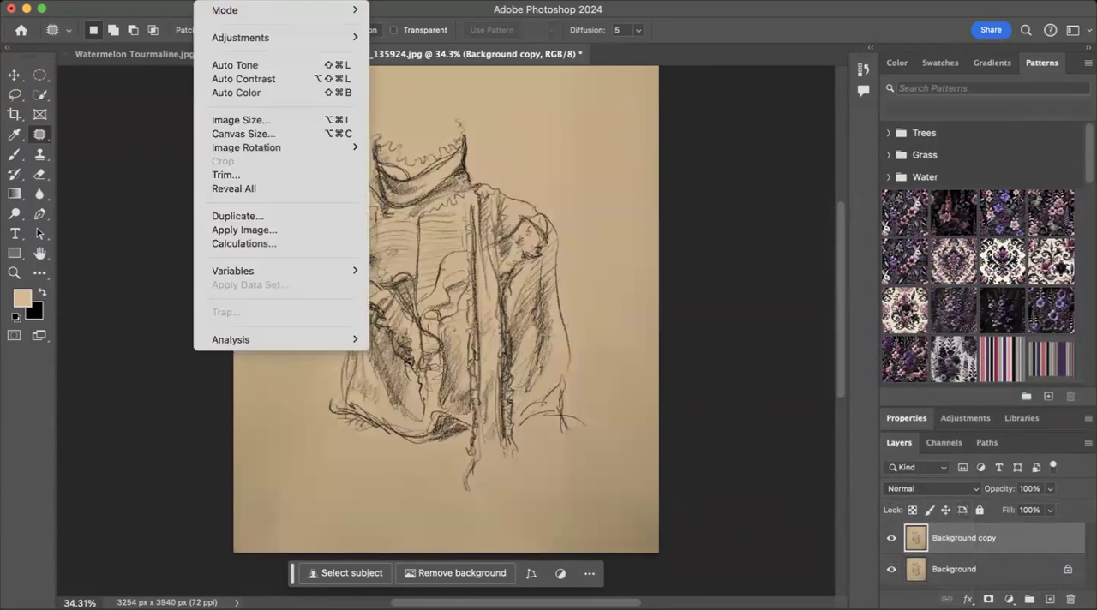
mouse_move(221, 39)
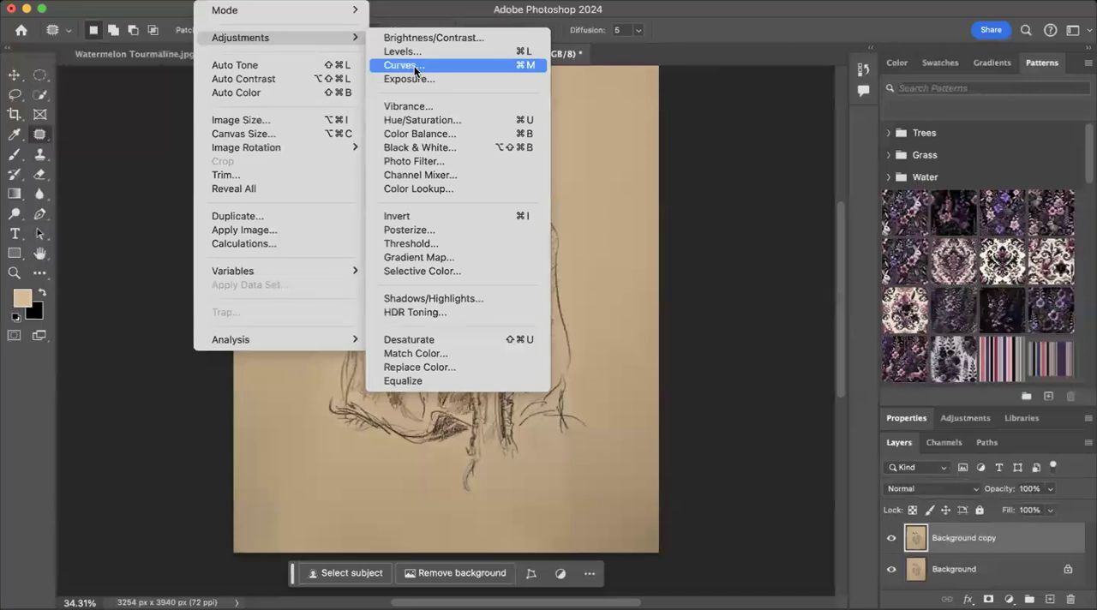
left_click(1011, 594)
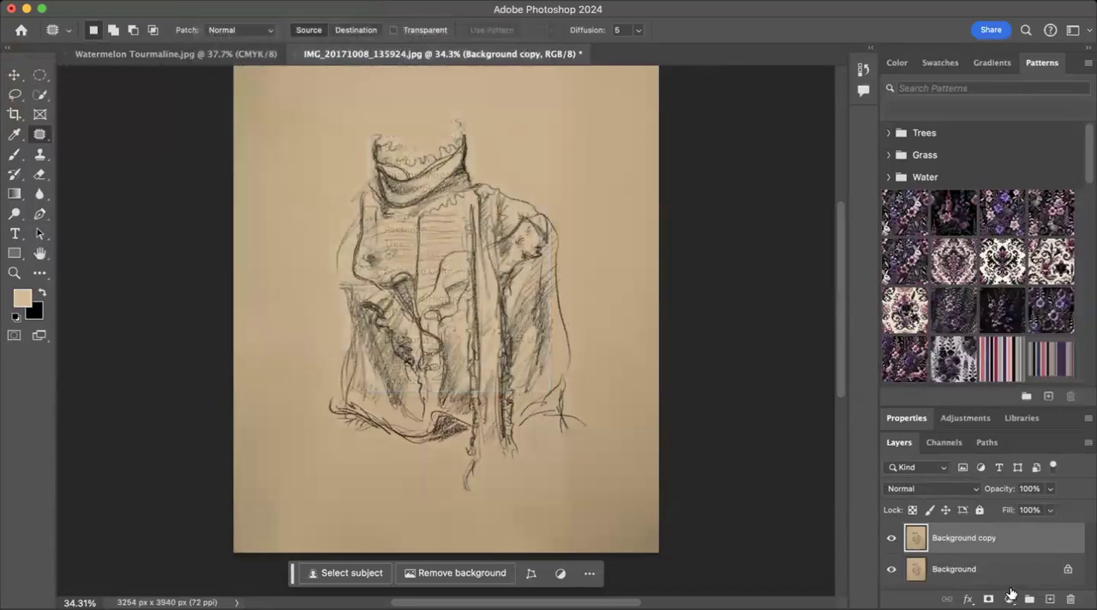
Step: Add a Curves adjustment layer above the Background copy layer, raising the highlights and lowering the shadows in a gentle S-curve
left_click(1012, 594)
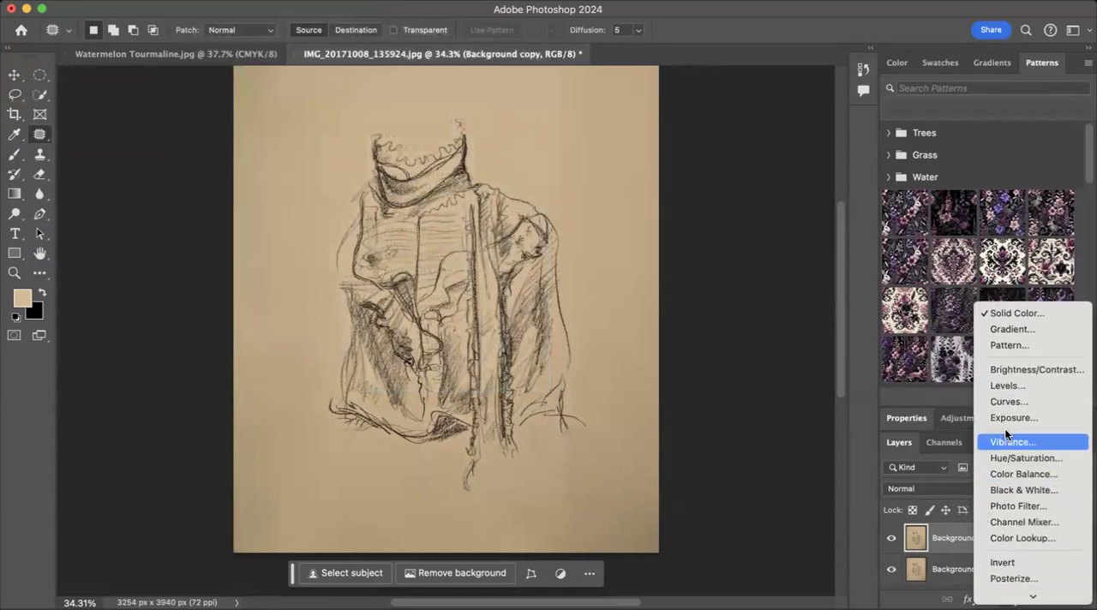
left_click(1010, 399)
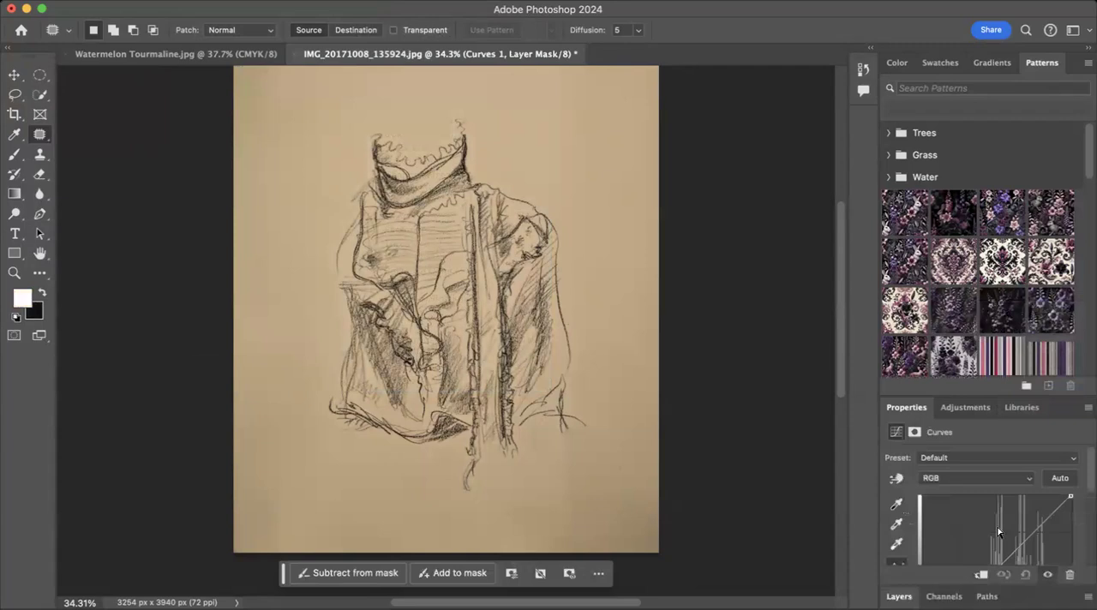
scroll(998, 529, "down", 2)
scroll(998, 527, "up", 2)
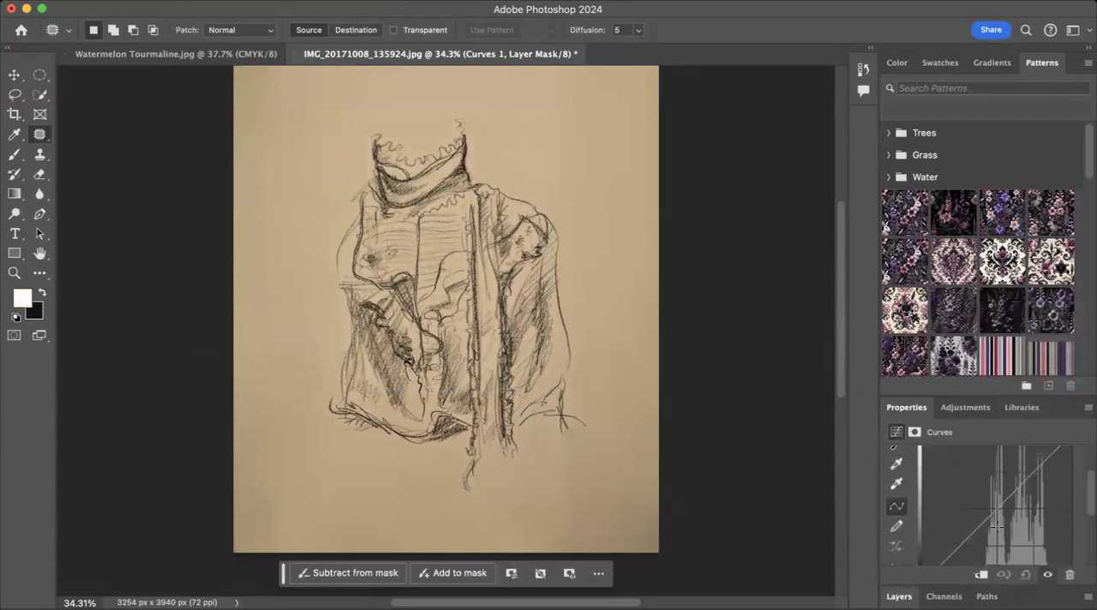
left_click_drag(1025, 485, 1029, 471)
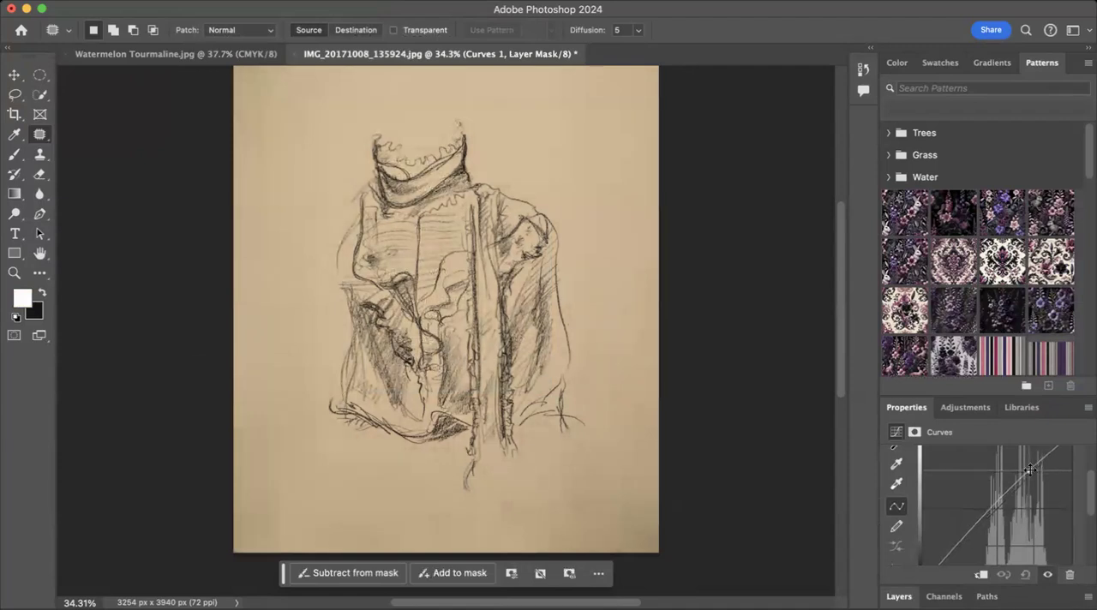
left_click(958, 547)
left_click_drag(958, 546, 974, 550)
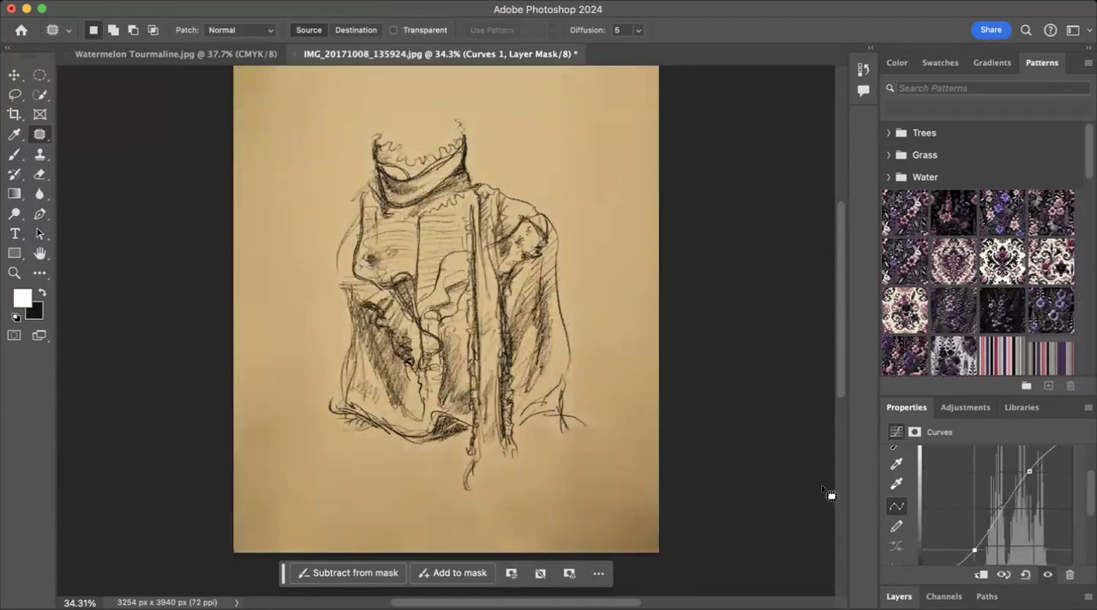
scroll(795, 506, "down", 2)
scroll(1024, 507, "down", 5)
scroll(1023, 506, "up", 7)
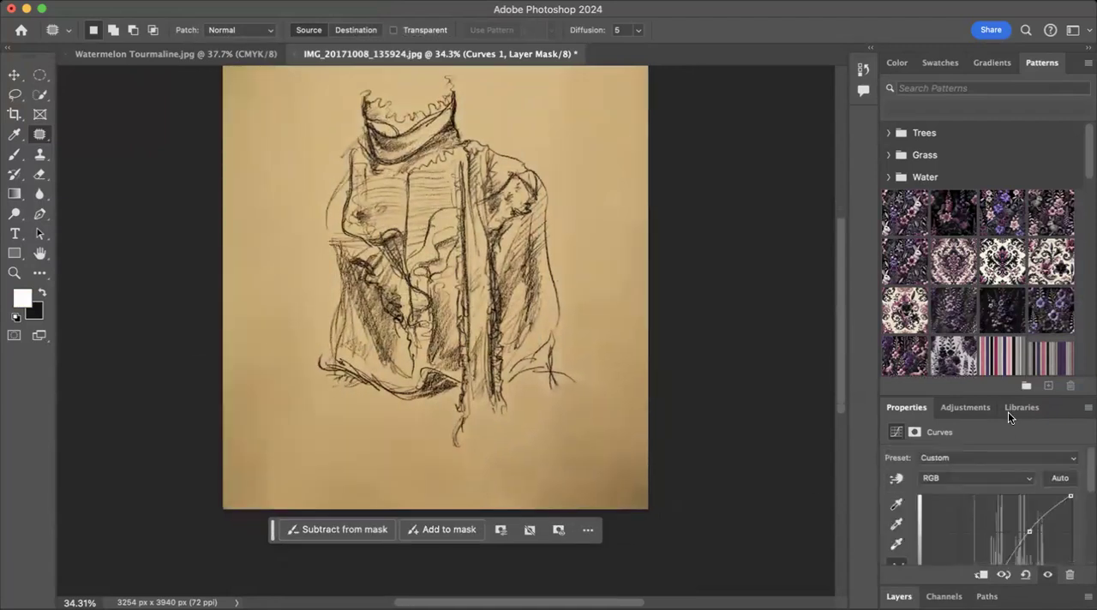
Step: Reduce the opacity of the Curves adjustment layer to 76%
left_click(897, 596)
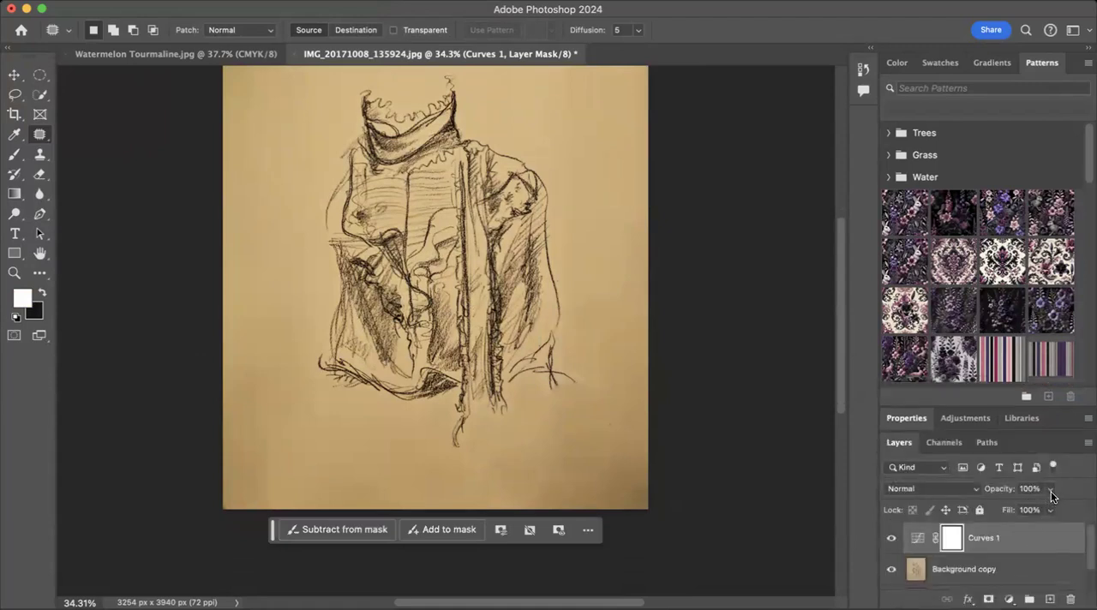
left_click(1051, 490)
mouse_move(1048, 508)
left_mouse_down()
mouse_move(944, 509)
mouse_move(1029, 505)
left_mouse_up()
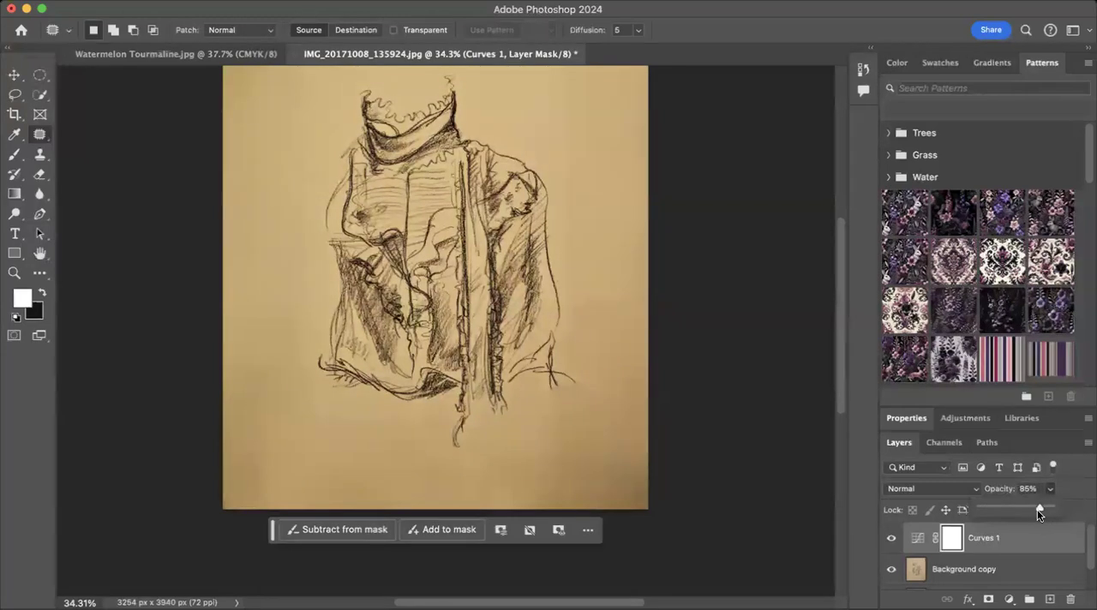
left_click_drag(1035, 505, 1029, 505)
left_click_drag(1033, 506, 1035, 507)
left_click(1004, 541)
Step: Flatten the Curves adjustment and the sketch layers into a single Background layer
right_click(1004, 538)
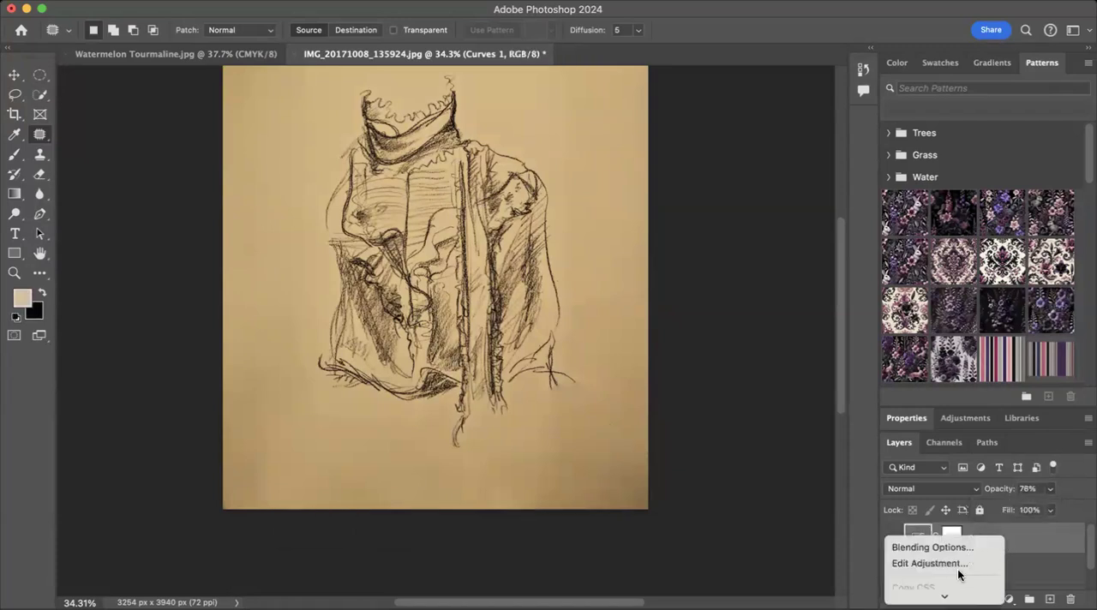
scroll(958, 569, "down", 5)
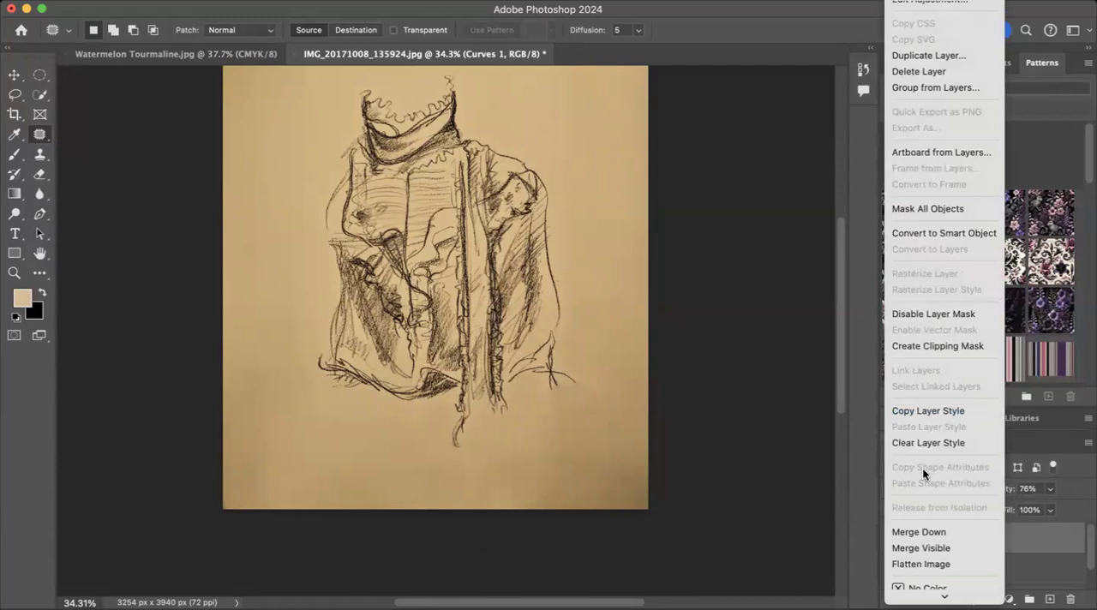
left_click(917, 564)
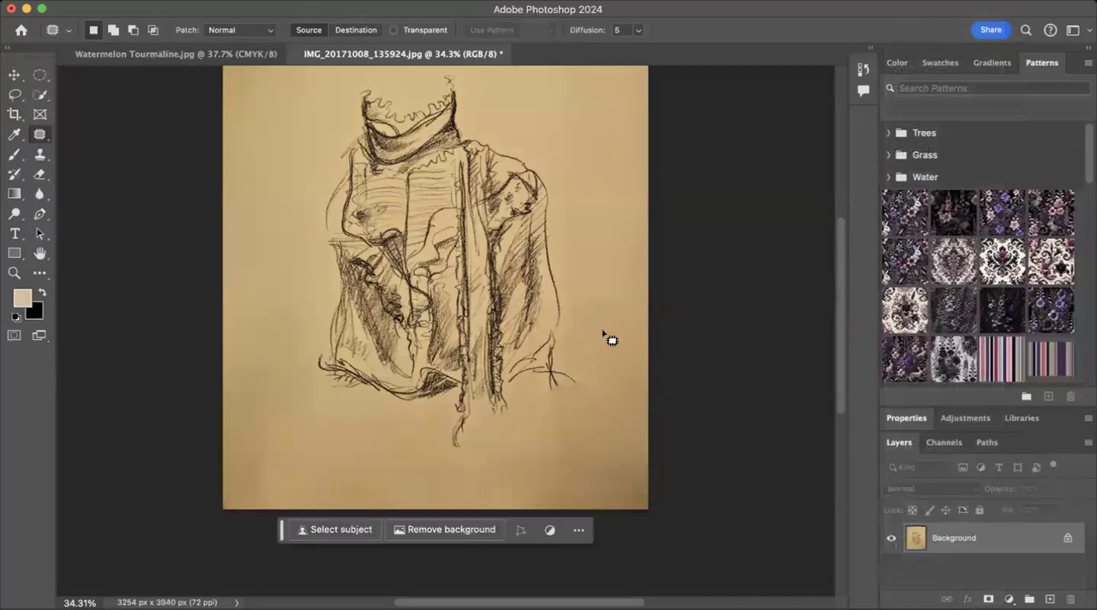
scroll(642, 243, "up", 3)
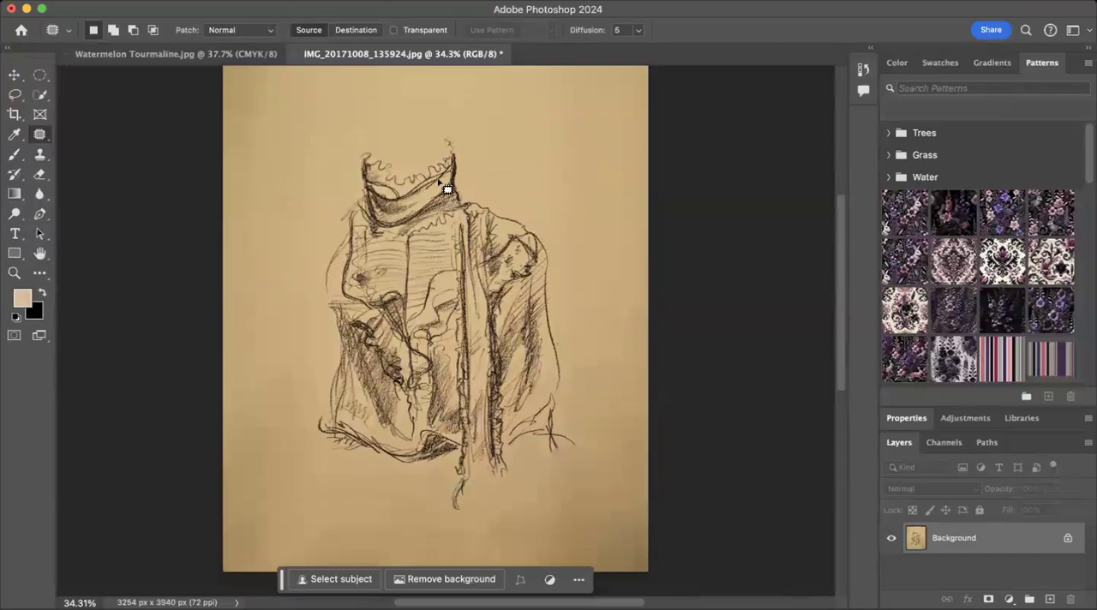
scroll(579, 229, "up", 1)
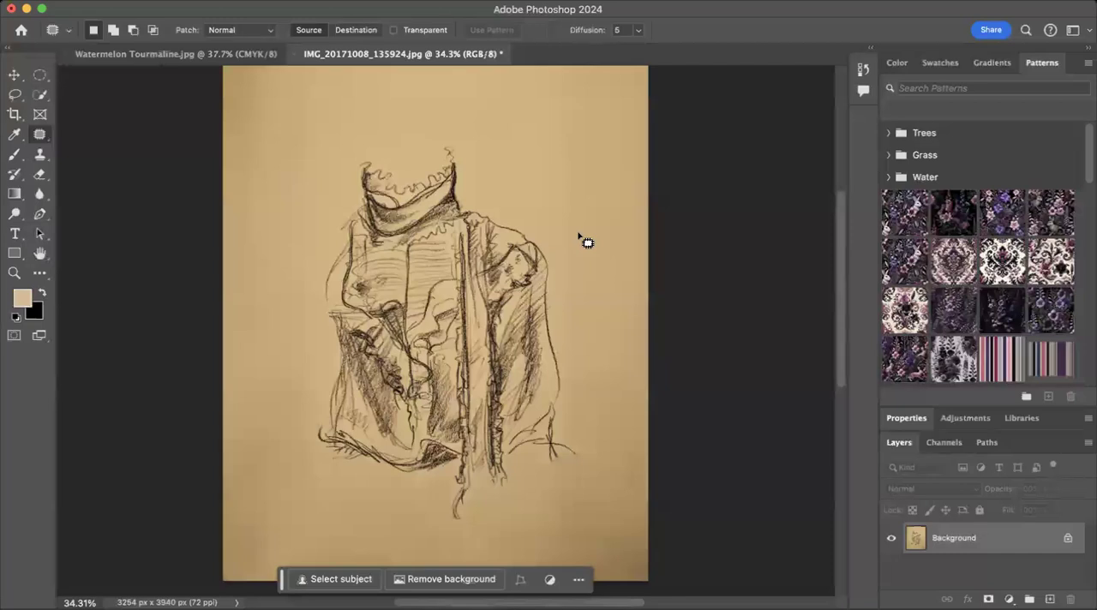
scroll(584, 373, "down", 2)
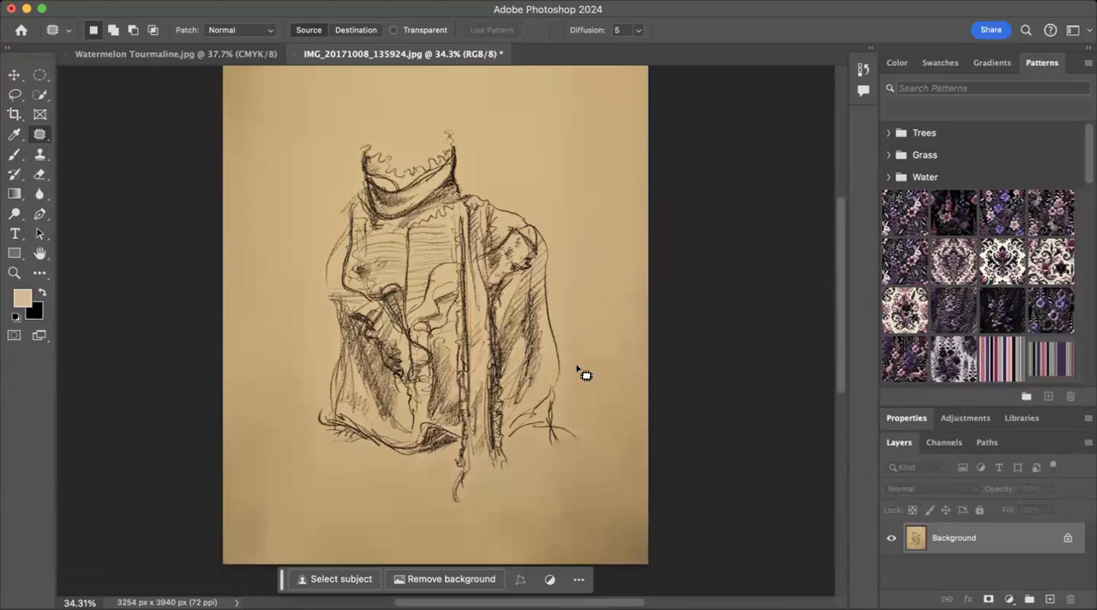